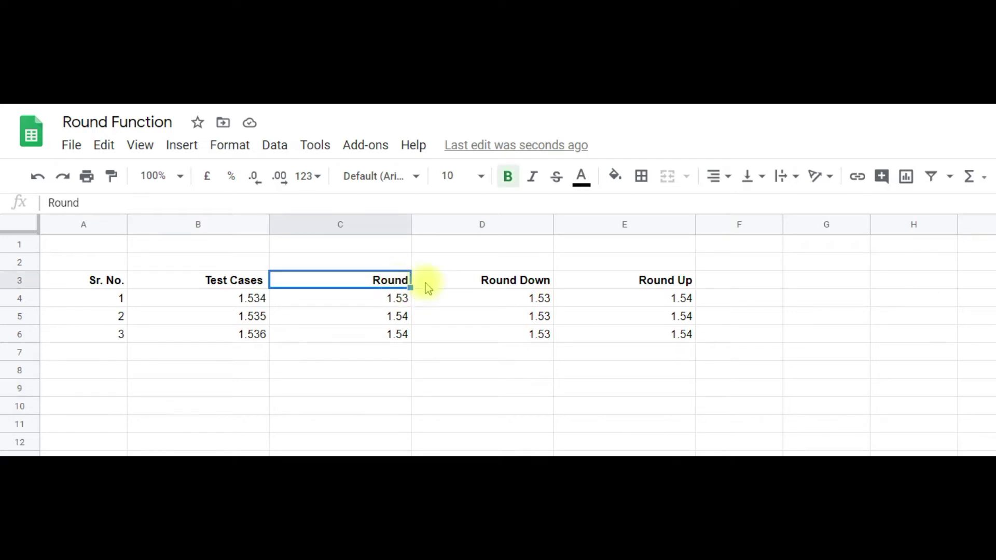
# Review the Round Down and Round Up headings and inspect the formula behind the first Round result in C4.
pyautogui.click(500, 280)
pyautogui.click(648, 280)
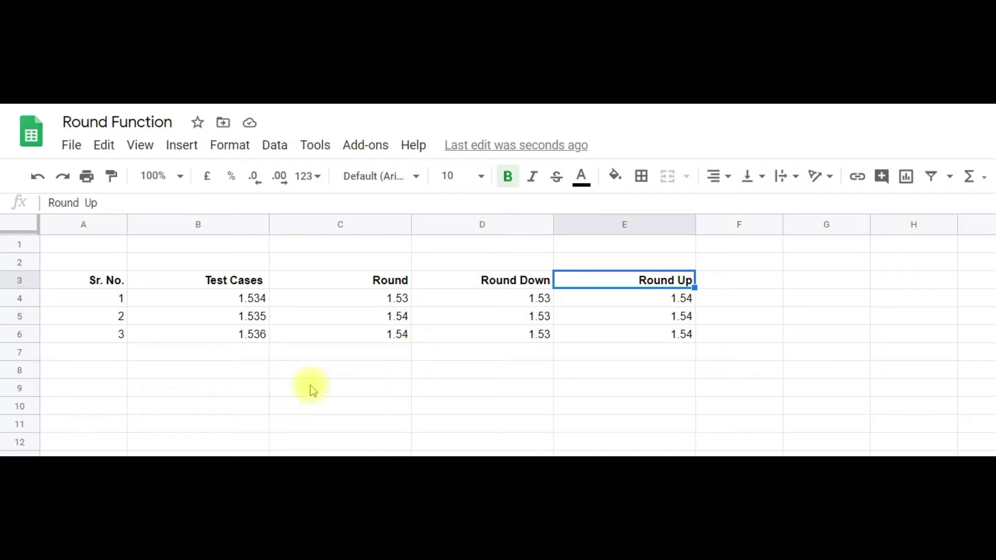
pyautogui.click(396, 299)
pyautogui.press('Return')
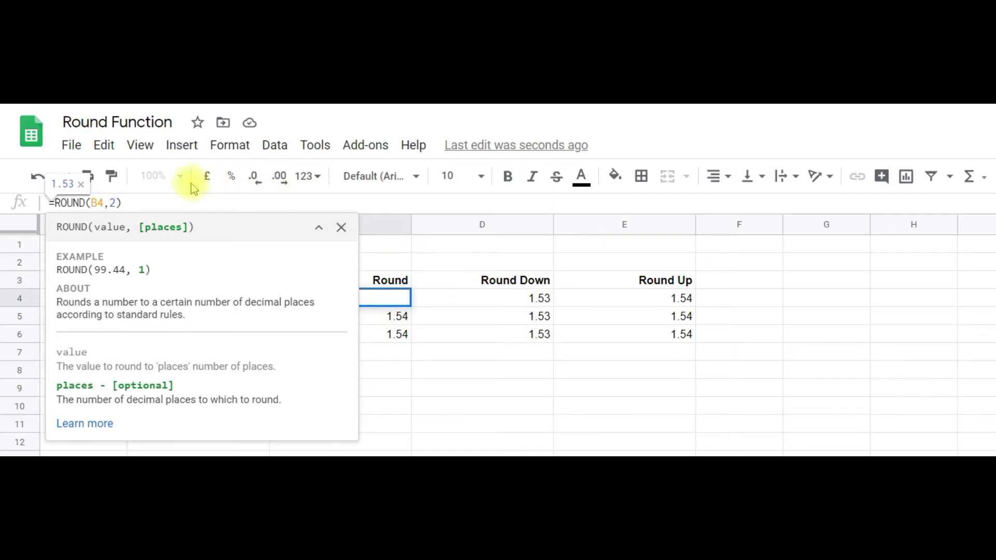
# Enter the formula =round(1.2367,3) in cell D10 to round the number to three decimal places.
pyautogui.click(493, 405)
pyautogui.write('=round')
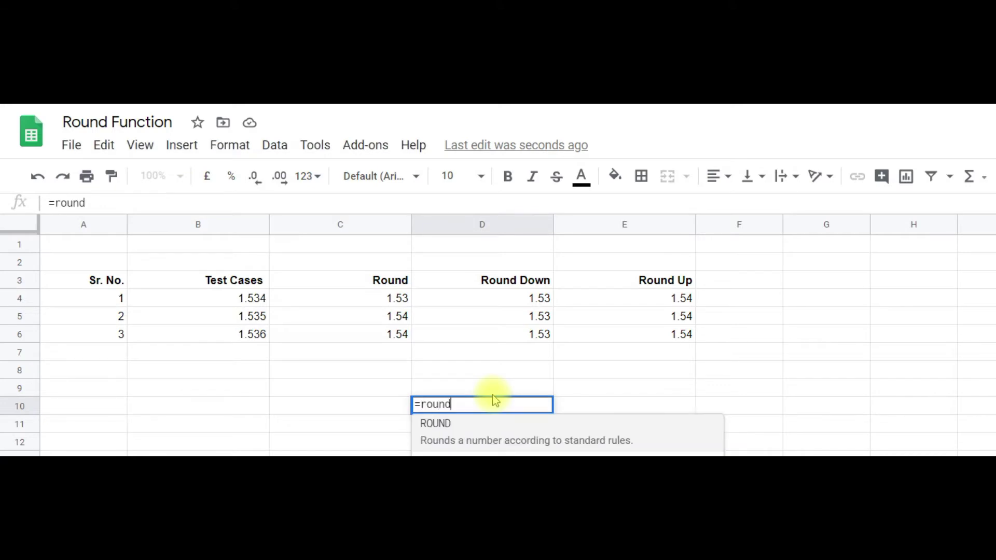
pyautogui.write('(')
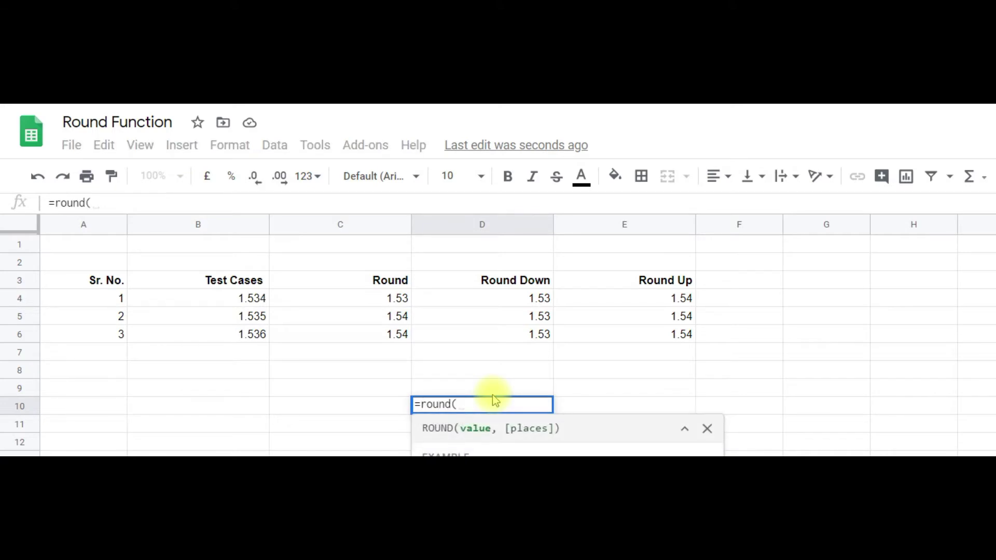
pyautogui.write('1')
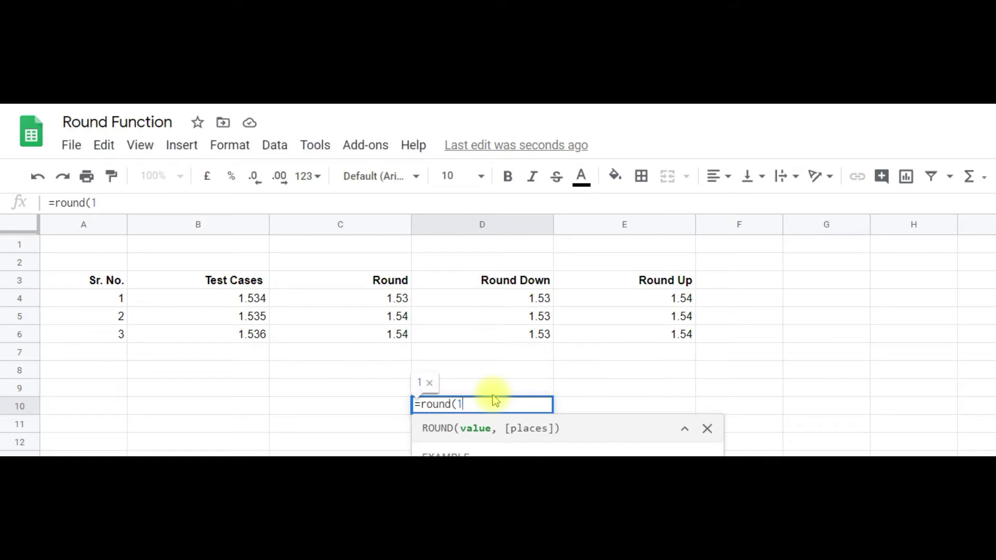
pyautogui.write('.2367,')
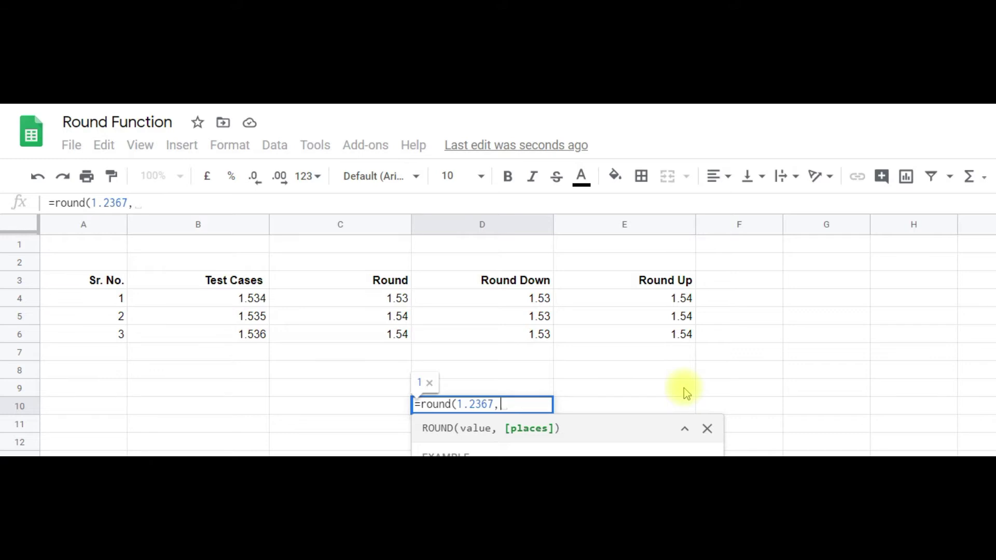
pyautogui.write('3')
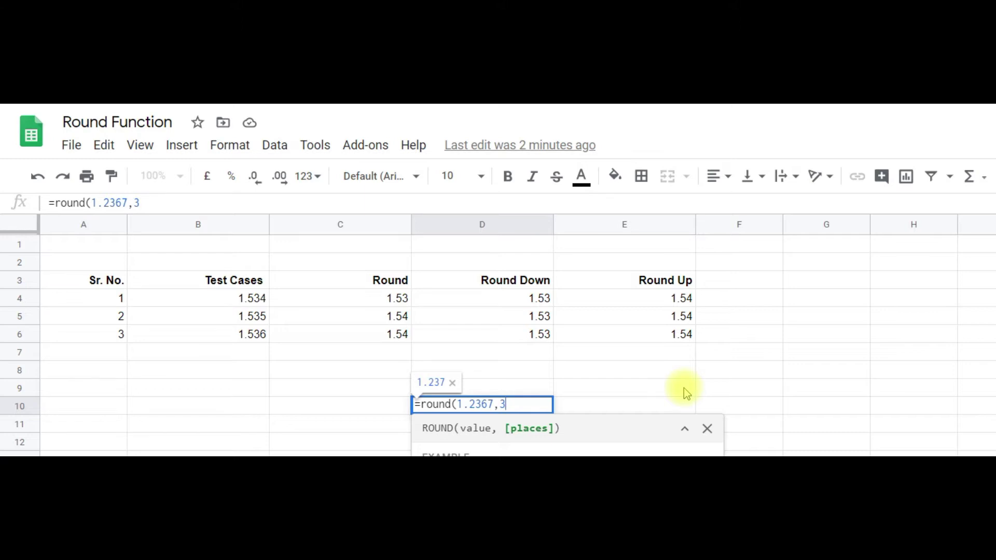
pyautogui.write(')')
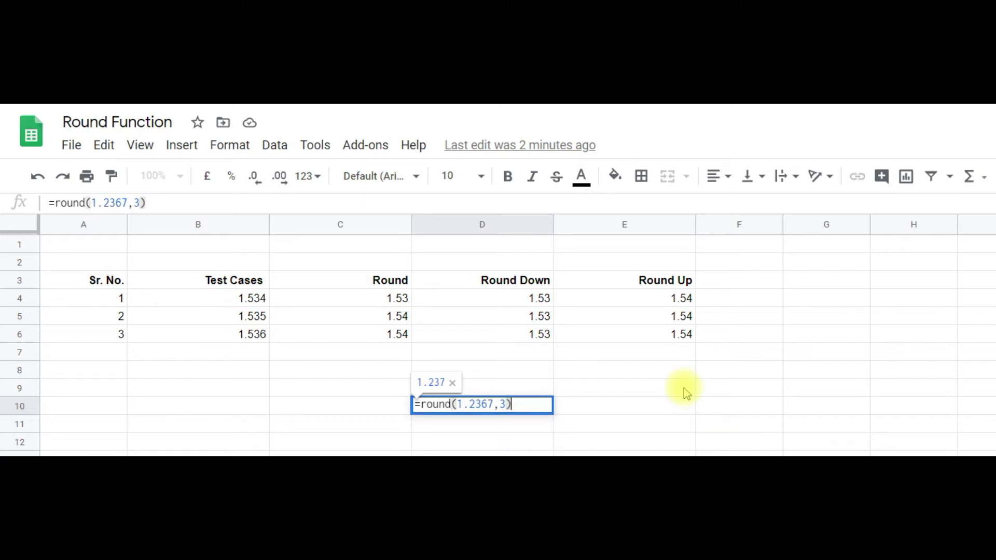
pyautogui.press('Return')
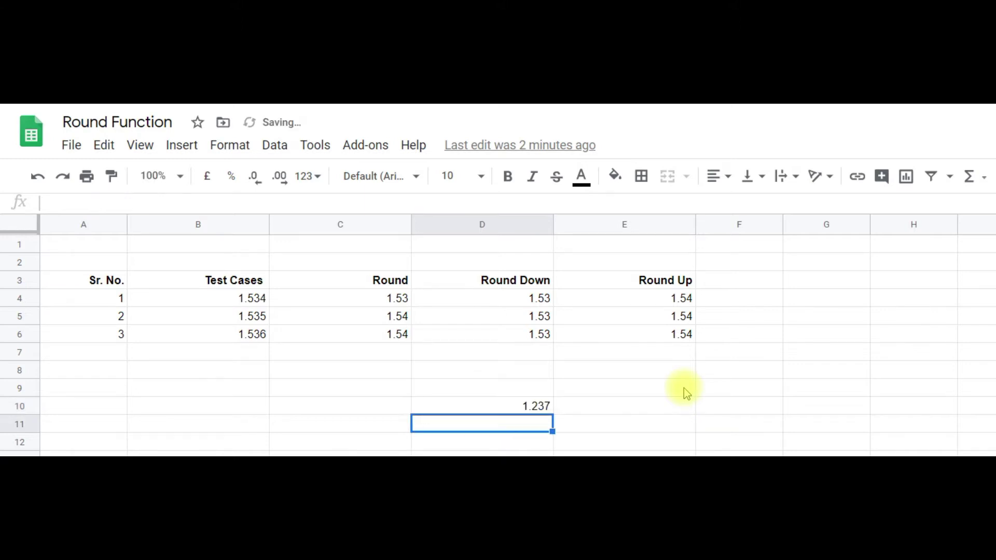
# Check the formula in D10 and enter the sample number 1.23768 in cell D9 above it.
pyautogui.click(524, 404)
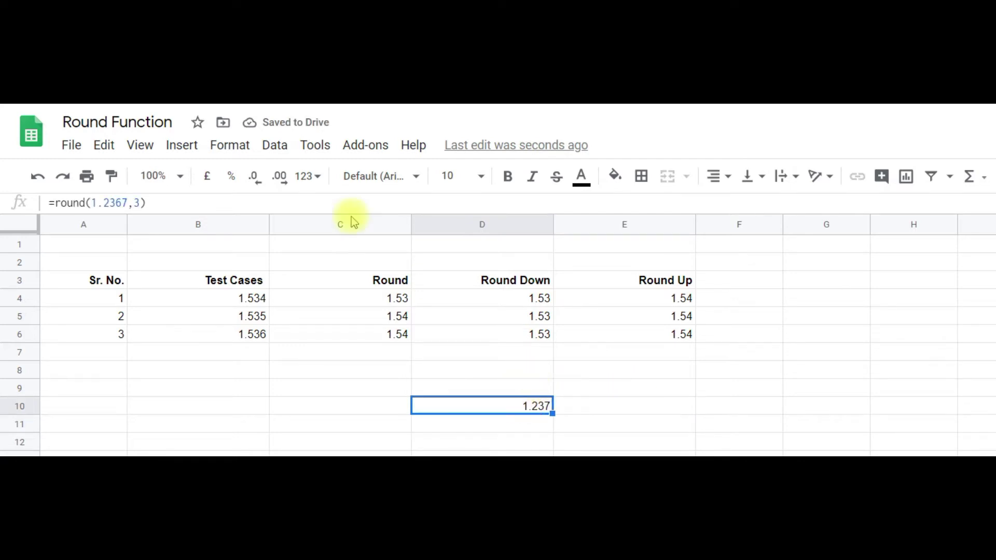
pyautogui.click(473, 390)
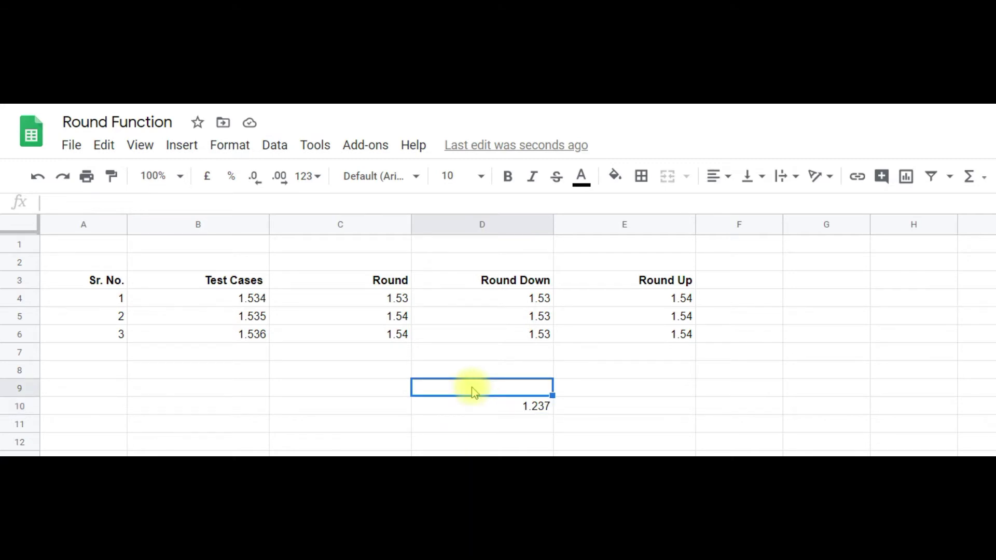
pyautogui.write('1.2')
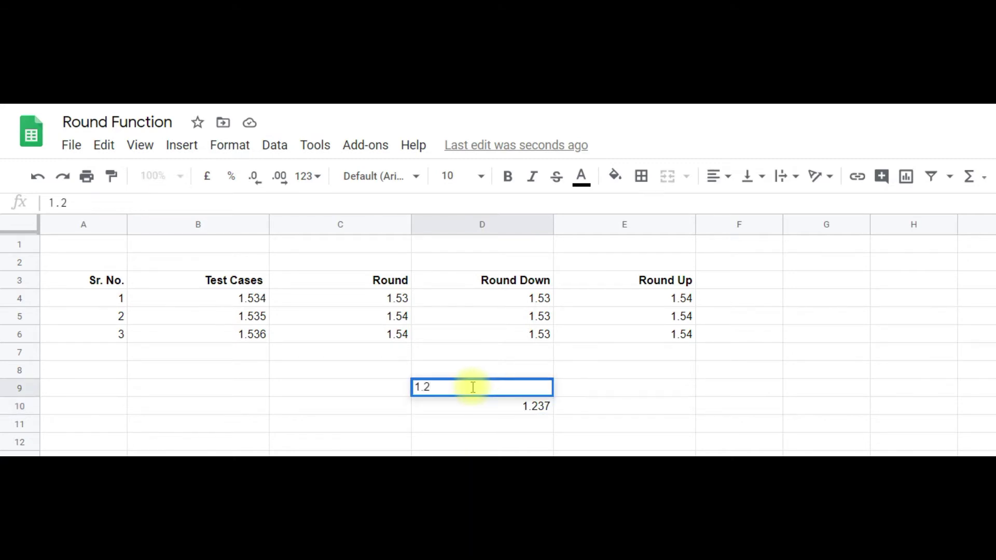
pyautogui.write('3768')
pyautogui.press('Tab')
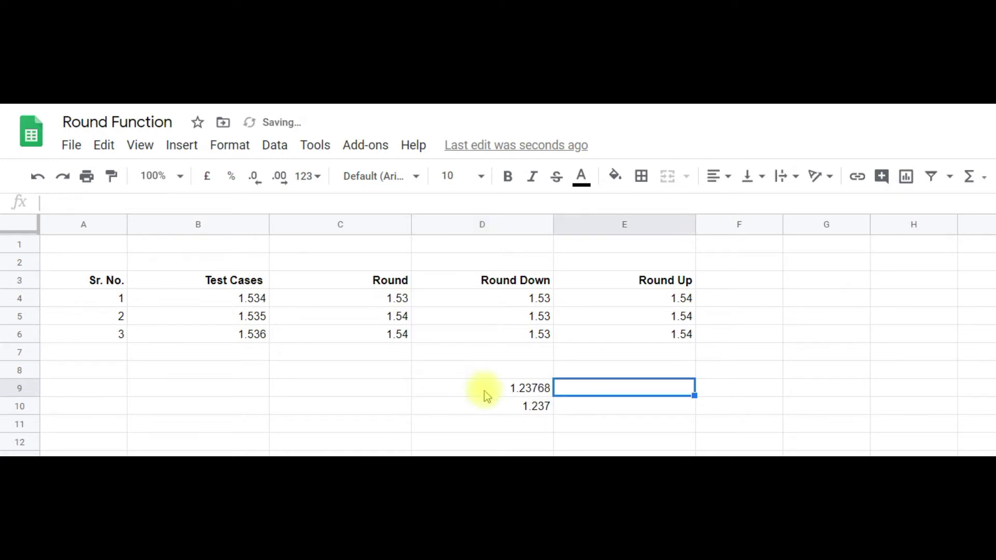
# Change the formula in D10 to =round(D9,3) so it rounds the referenced cell to three decimal places.
pyautogui.click(538, 405)
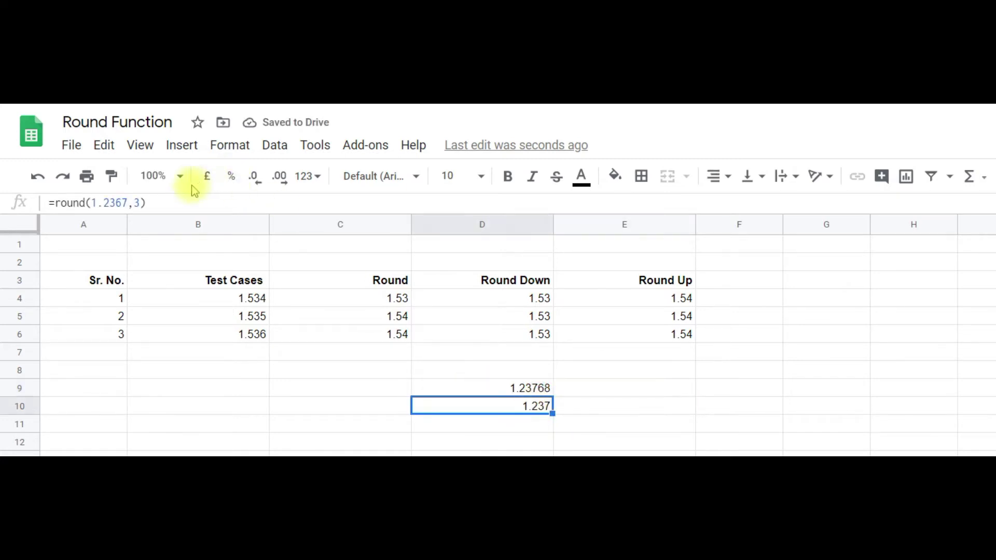
pyautogui.click(170, 202)
pyautogui.press('BackSpace')
pyautogui.press('BackSpace')
pyautogui.press('BackSpace')
pyautogui.press('BackSpace')
pyautogui.press('BackSpace')
pyautogui.press('BackSpace')
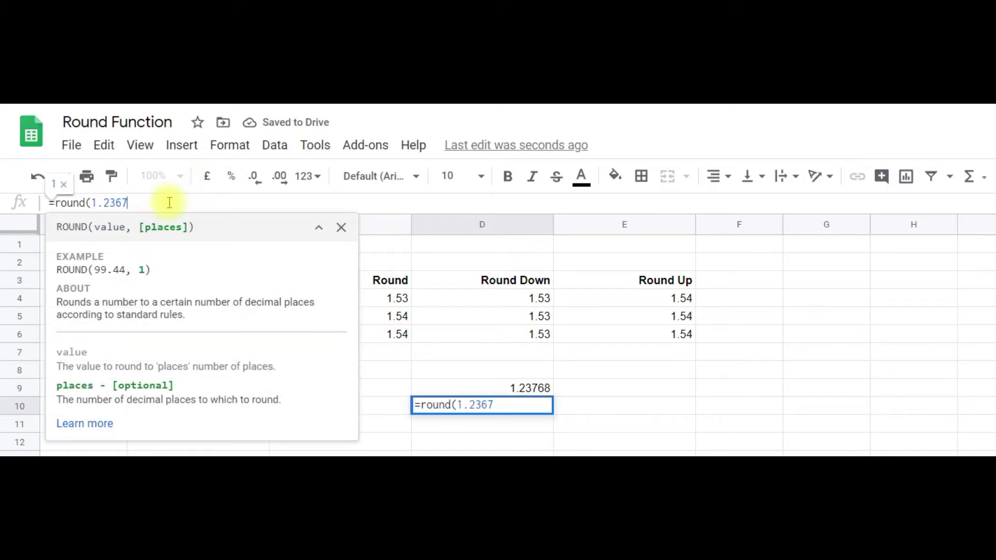
pyautogui.press('BackSpace')
pyautogui.press('BackSpace')
pyautogui.press('BackSpace')
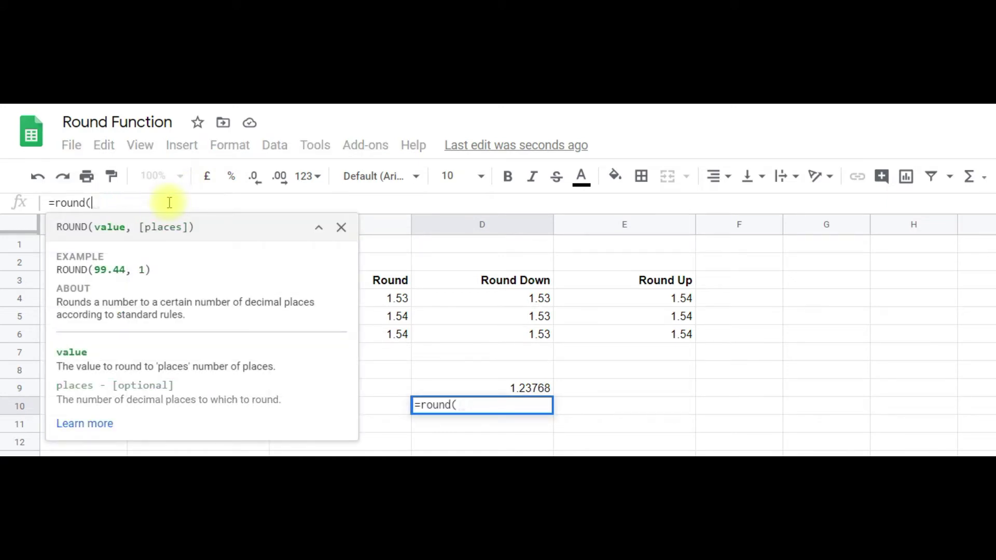
pyautogui.click(479, 390)
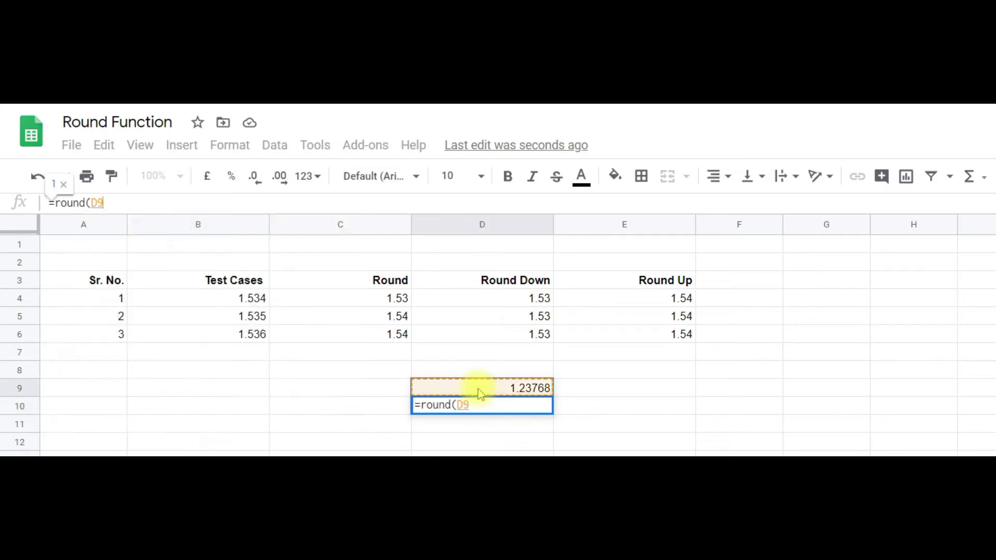
pyautogui.write(',3')
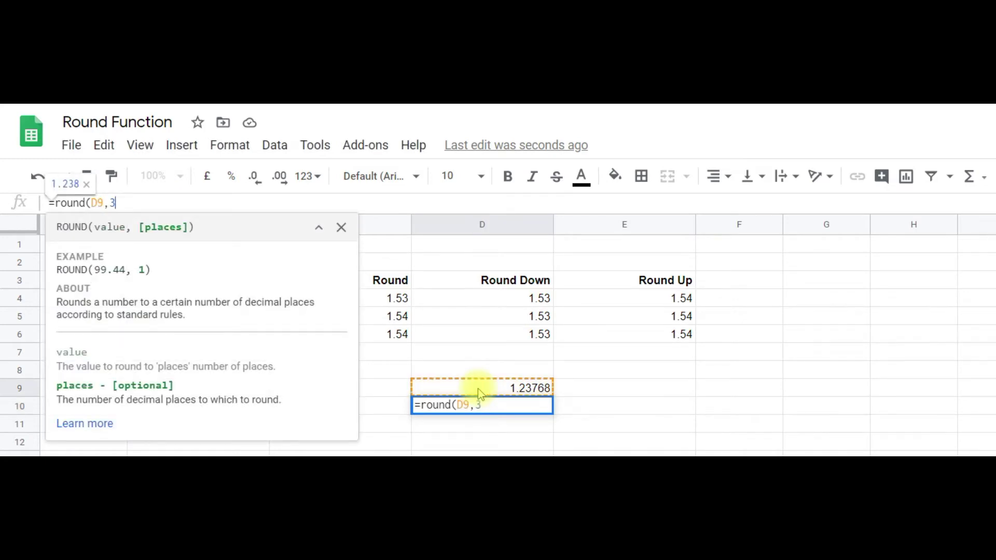
pyautogui.write(')')
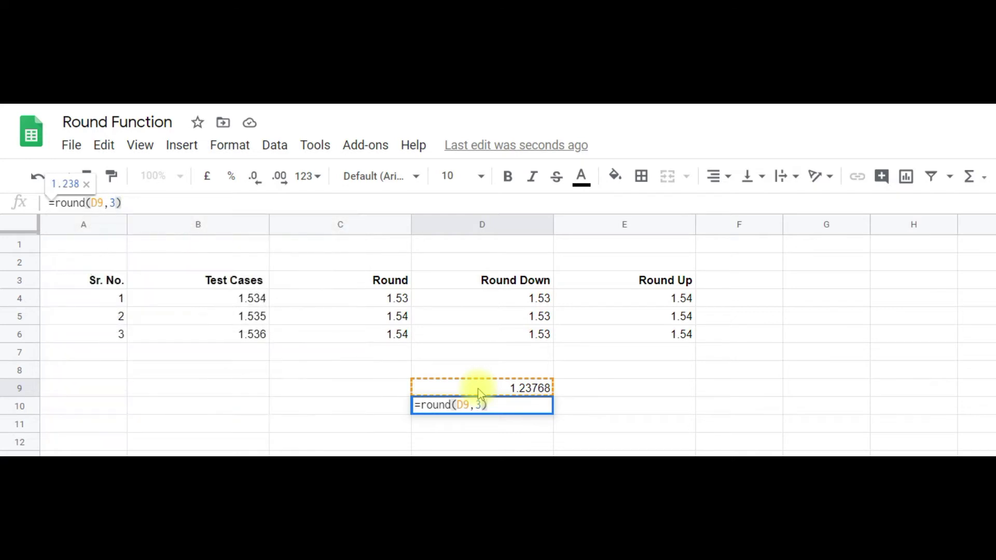
pyautogui.press('Return')
# Enter the formula =round(D9,2) in cell E10 to round the same number to two decimal places.
pyautogui.click(615, 406)
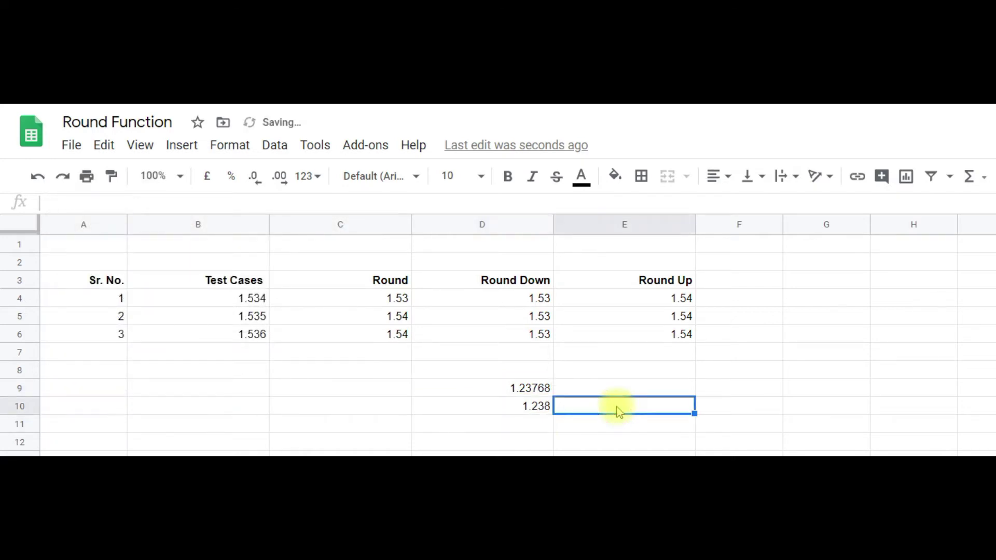
pyautogui.write('=ro')
pyautogui.press('BackSpace')
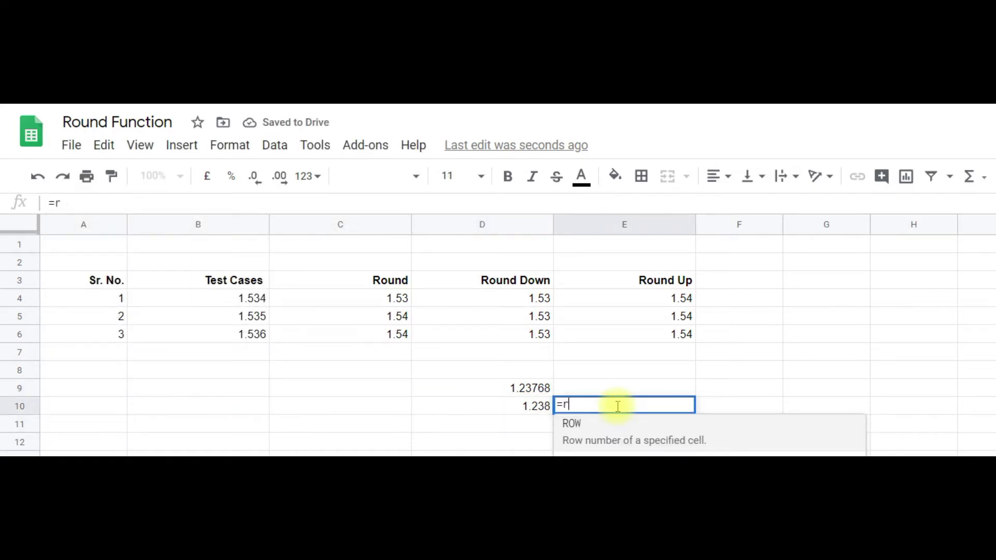
pyautogui.write('ound(')
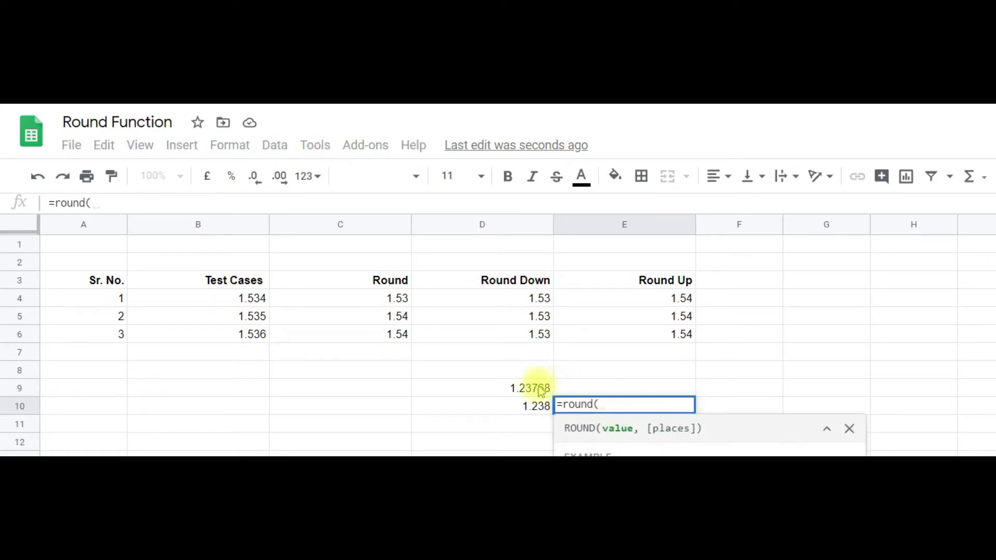
pyautogui.click(523, 387)
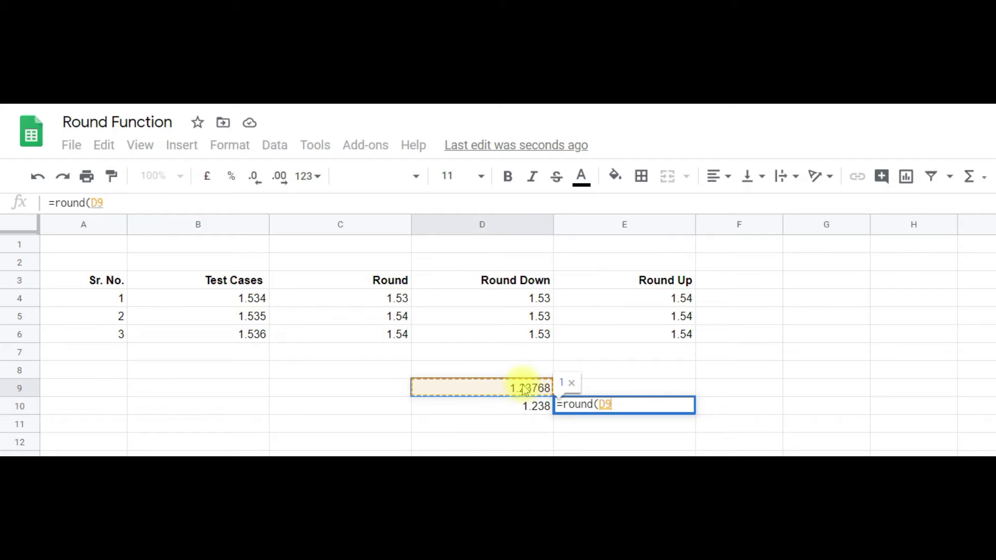
pyautogui.write(',')
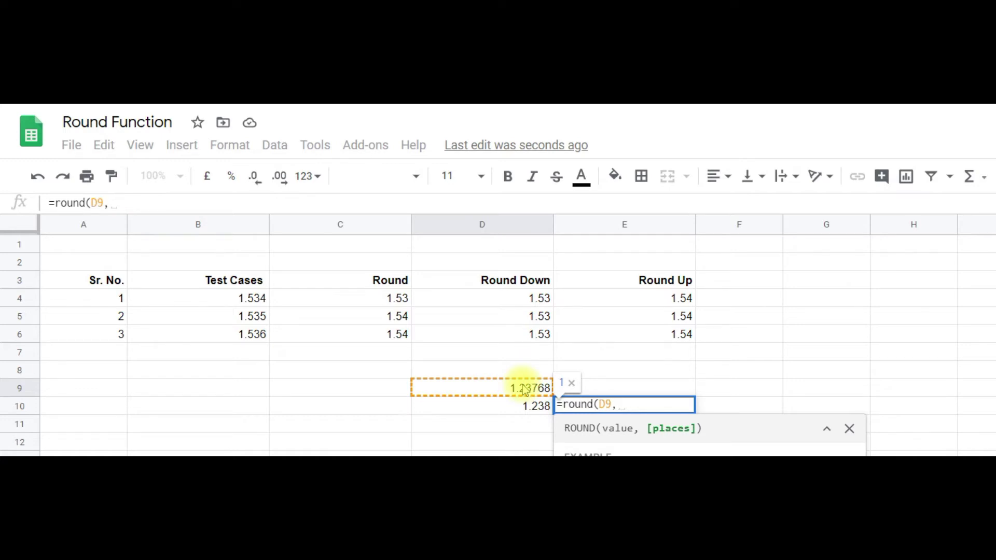
pyautogui.write('2')
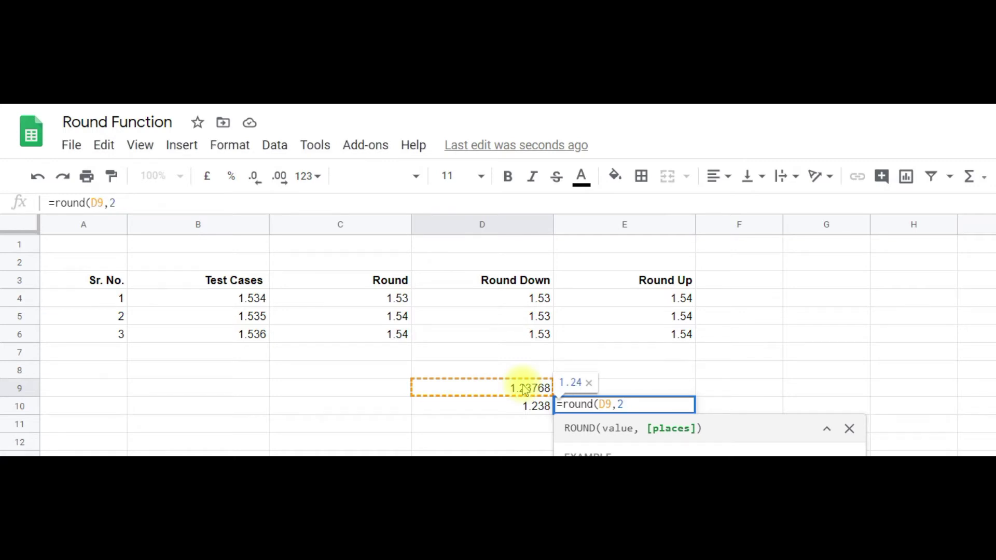
pyautogui.write(')')
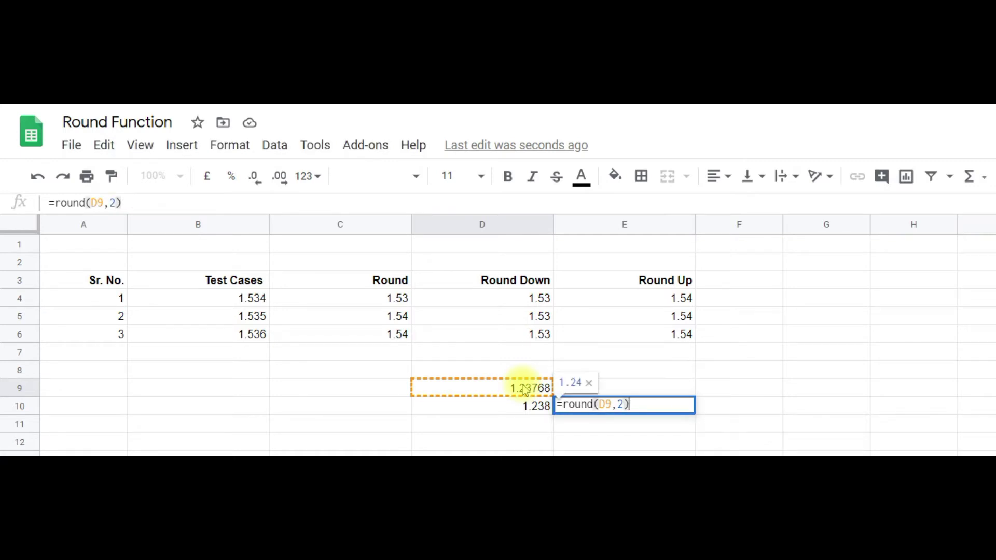
pyautogui.press('Return')
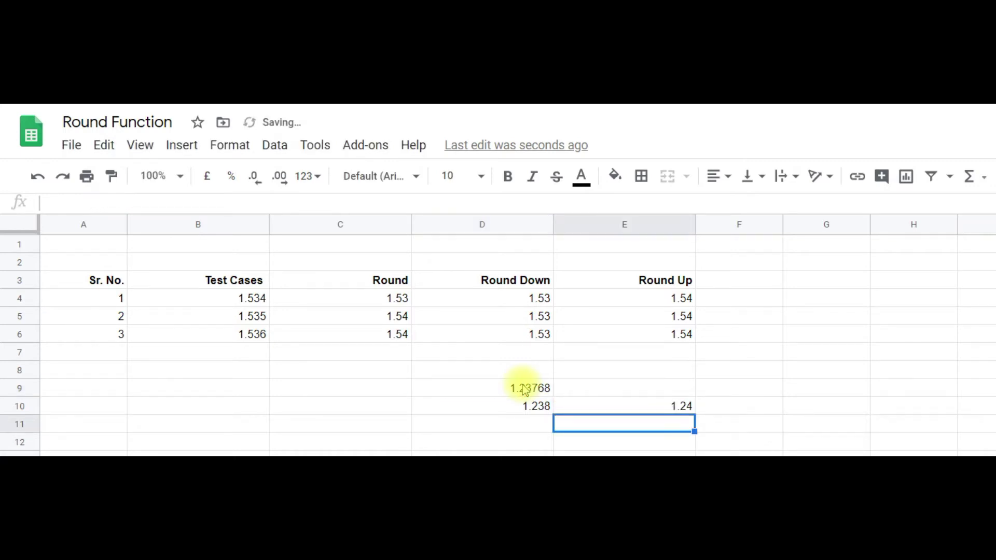
# Inspect the decimal places argument of the ROUND formula in D10 and compare it with the result in E10.
pyautogui.click(524, 413)
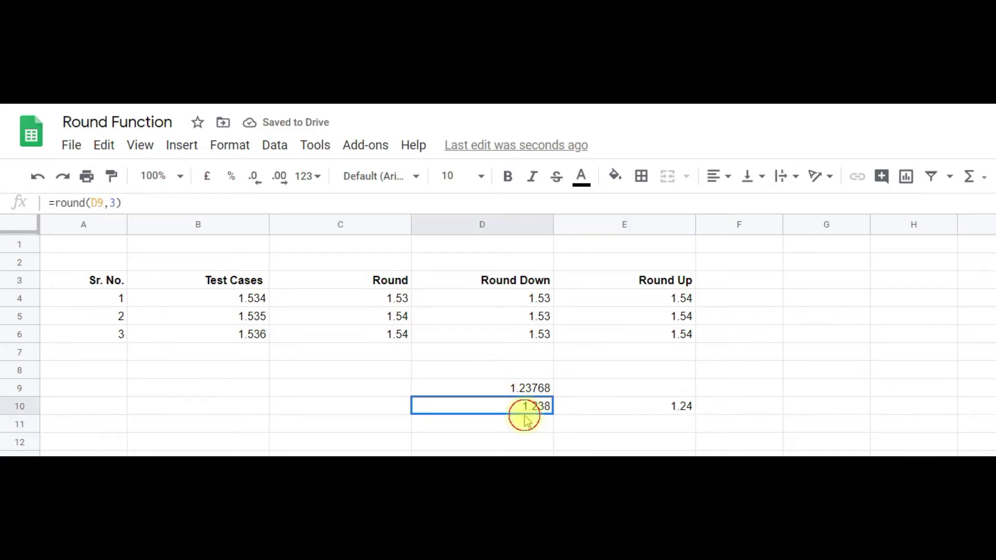
pyautogui.click(114, 203)
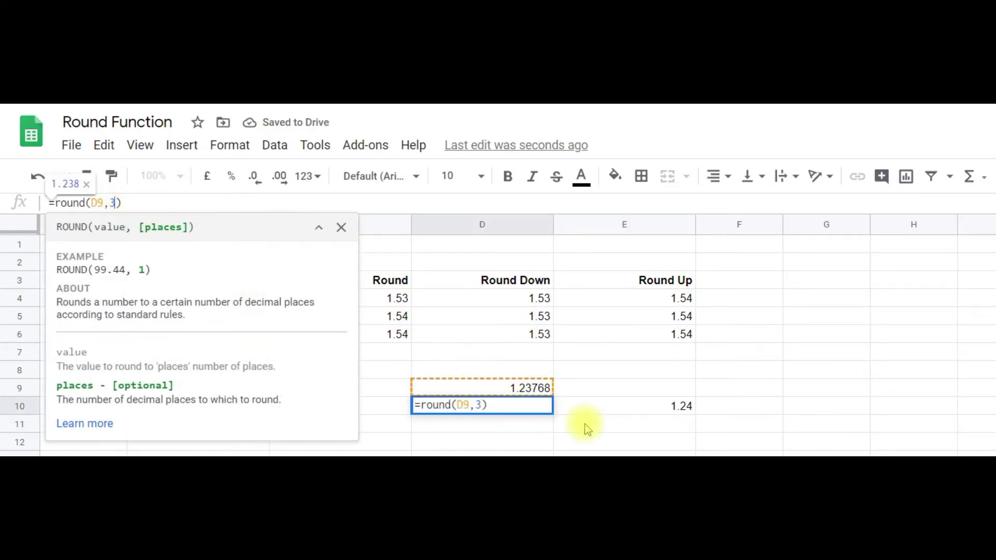
pyautogui.click(601, 402)
# Compare each test case in B4:B6 with its ROUND formula and result in the Round column.
pyautogui.click(375, 284)
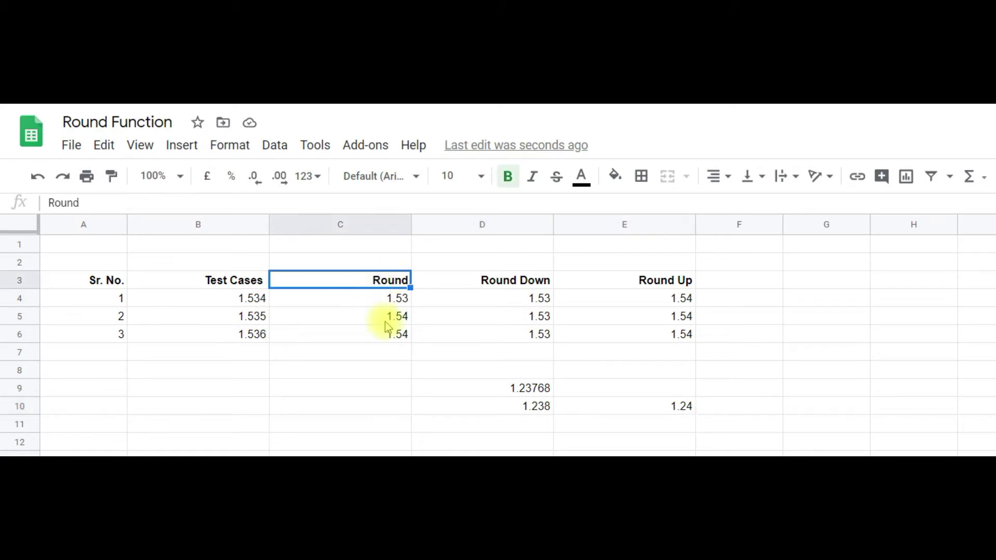
pyautogui.click(355, 299)
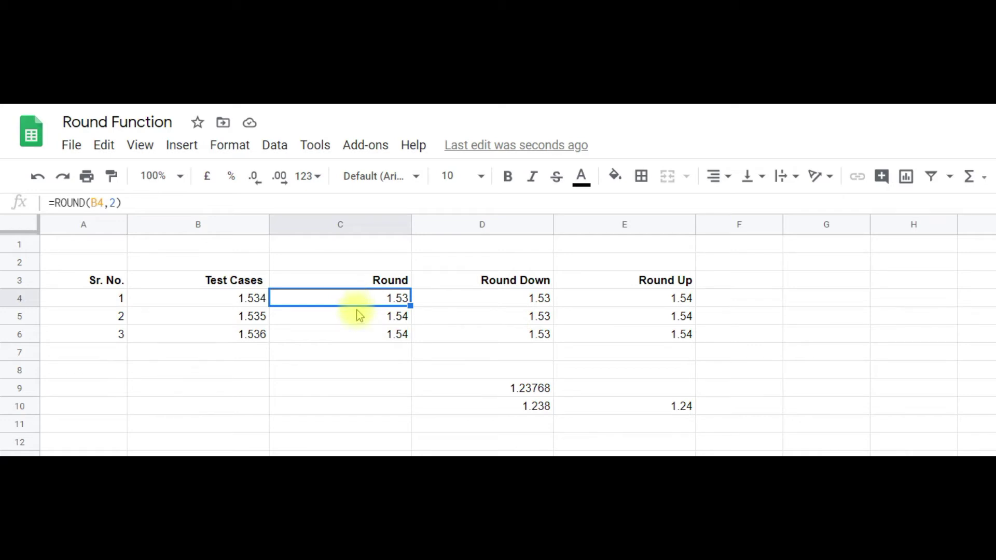
pyautogui.click(250, 298)
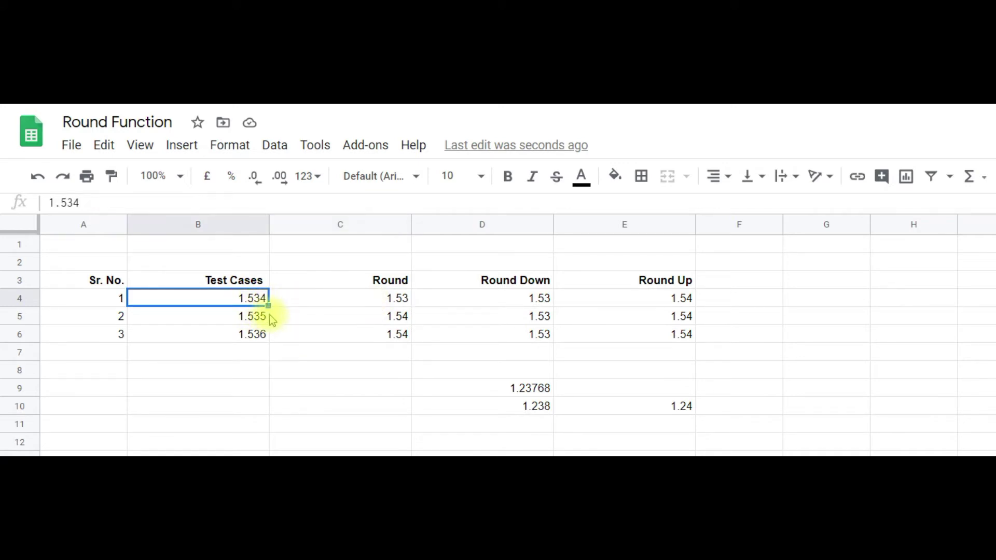
pyautogui.click(406, 304)
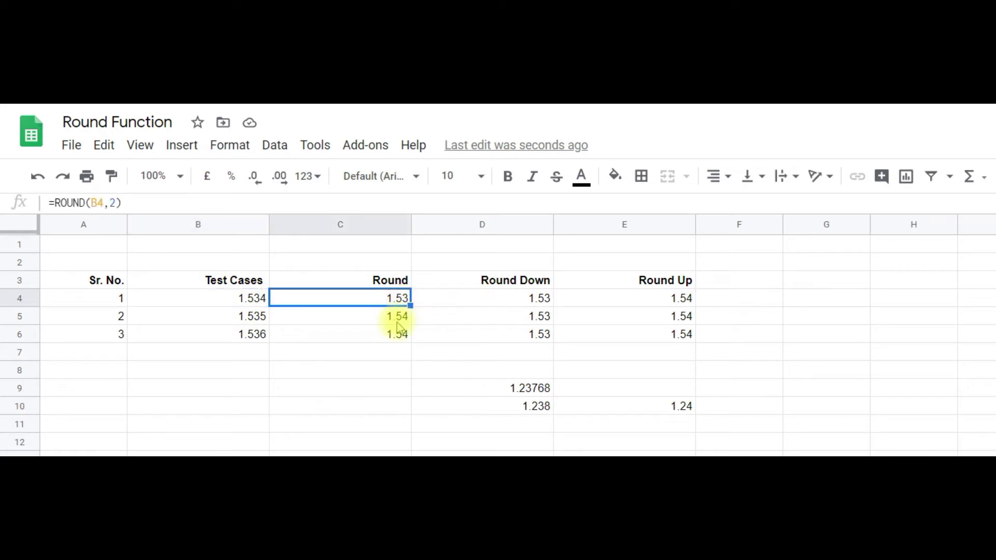
pyautogui.click(263, 320)
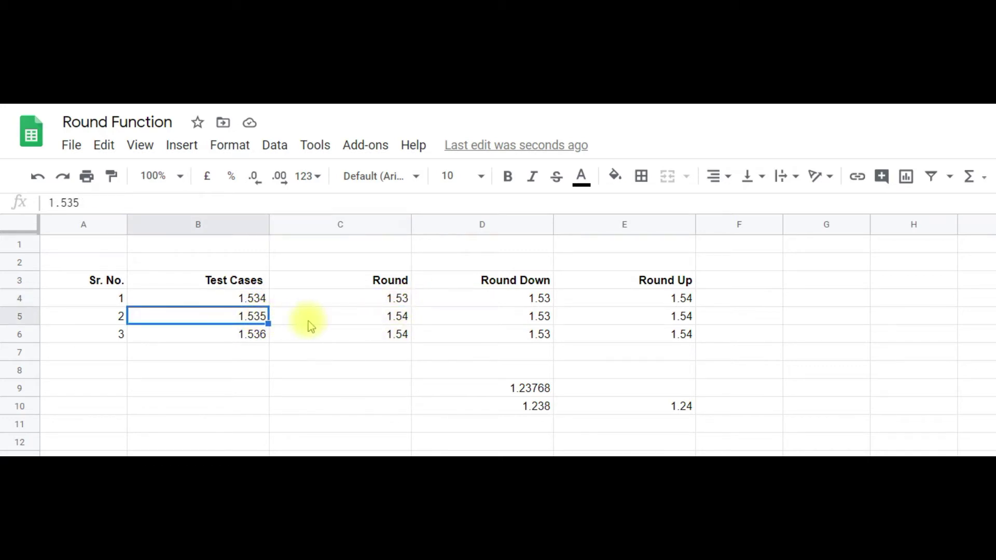
pyautogui.click(396, 315)
pyautogui.click(259, 339)
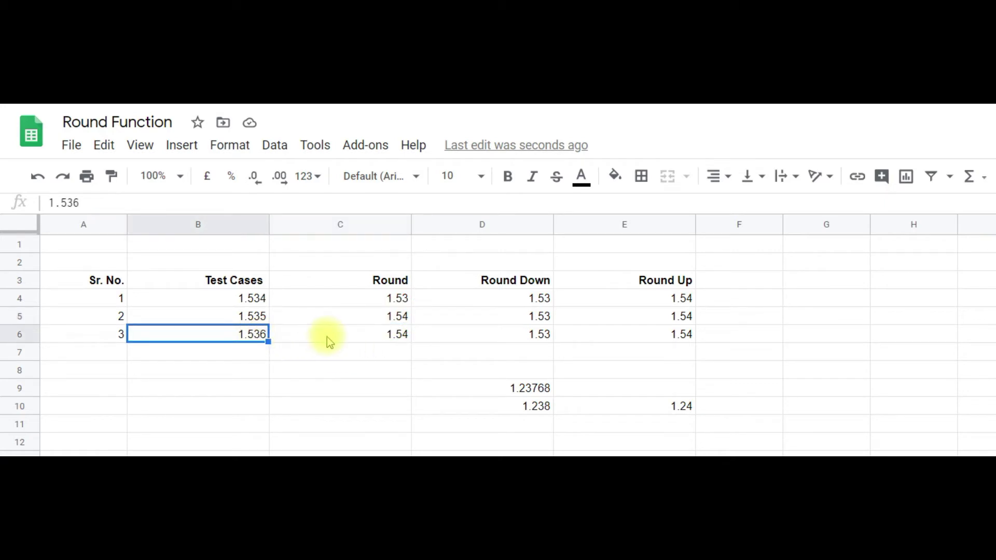
pyautogui.click(378, 337)
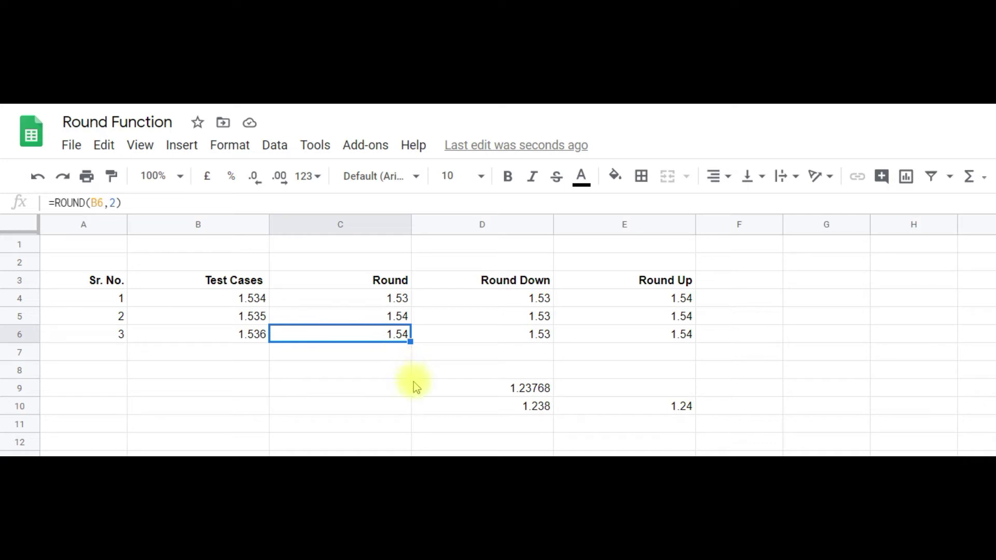
# Examine the Round Down and Round Up columns and inspect the decimal places argument of the ROUNDDOWN formula in D4.
pyautogui.click(506, 285)
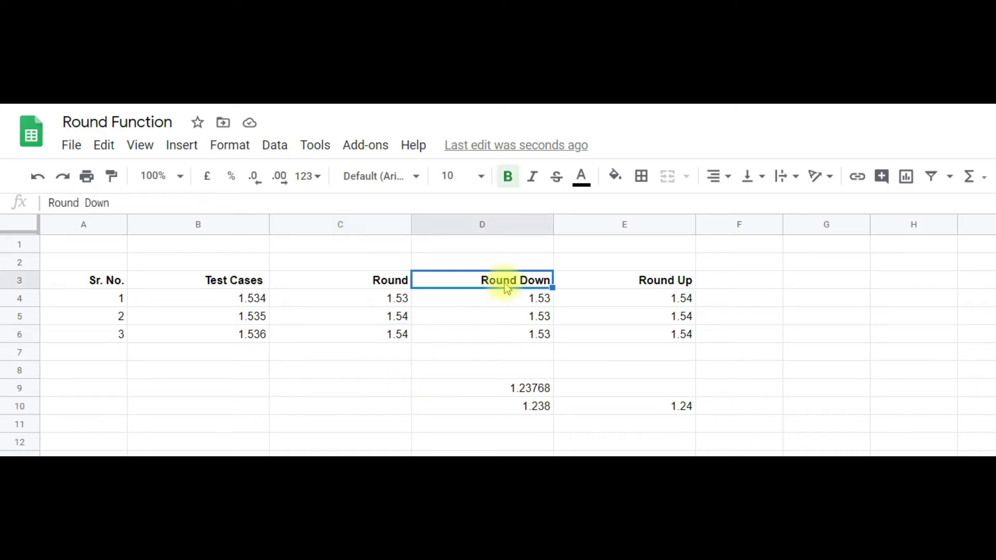
pyautogui.click(630, 283)
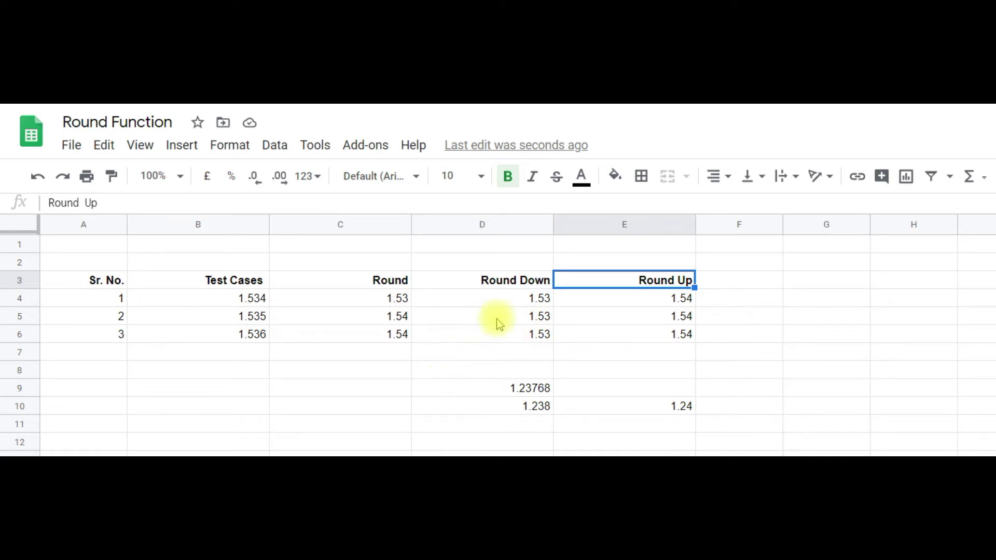
pyautogui.click(513, 296)
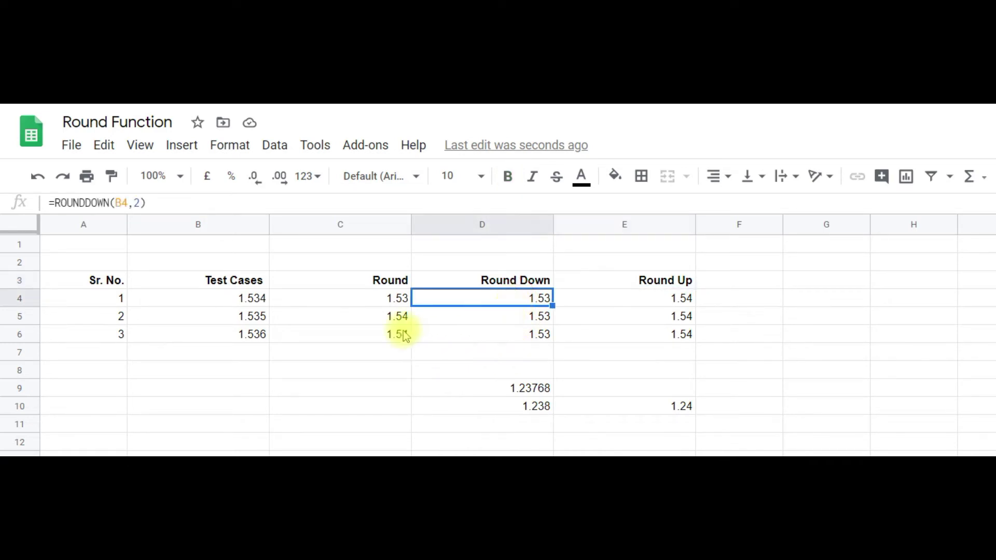
pyautogui.click(264, 300)
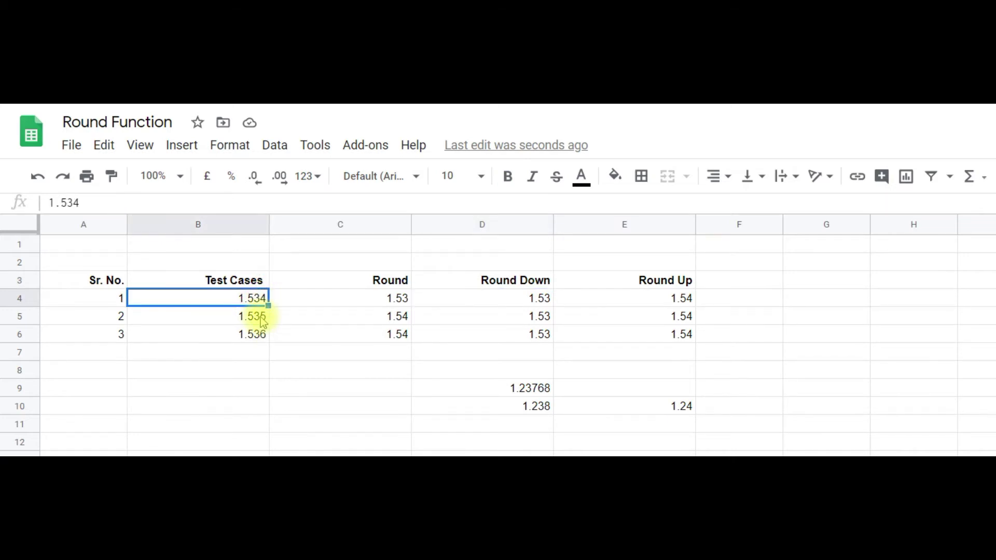
pyautogui.click(262, 320)
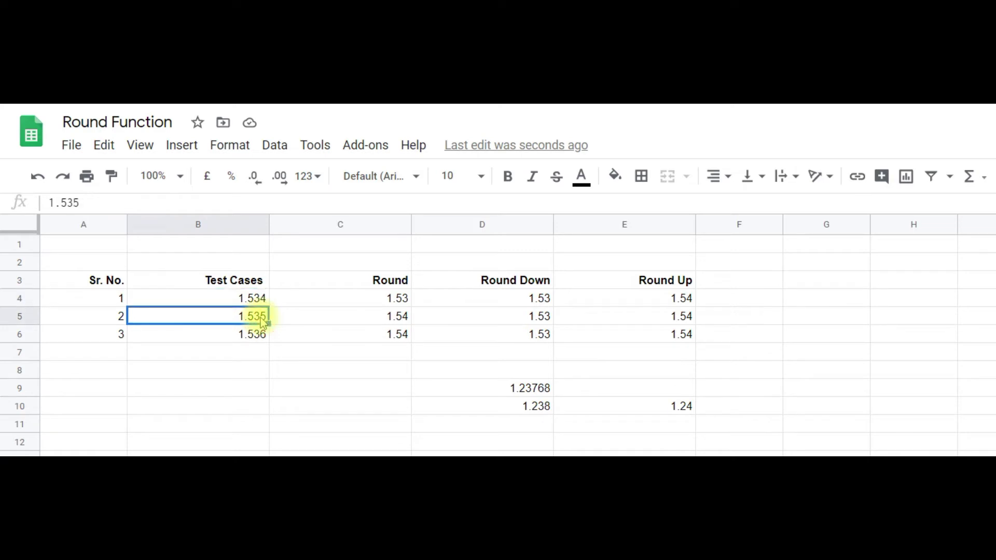
pyautogui.click(504, 304)
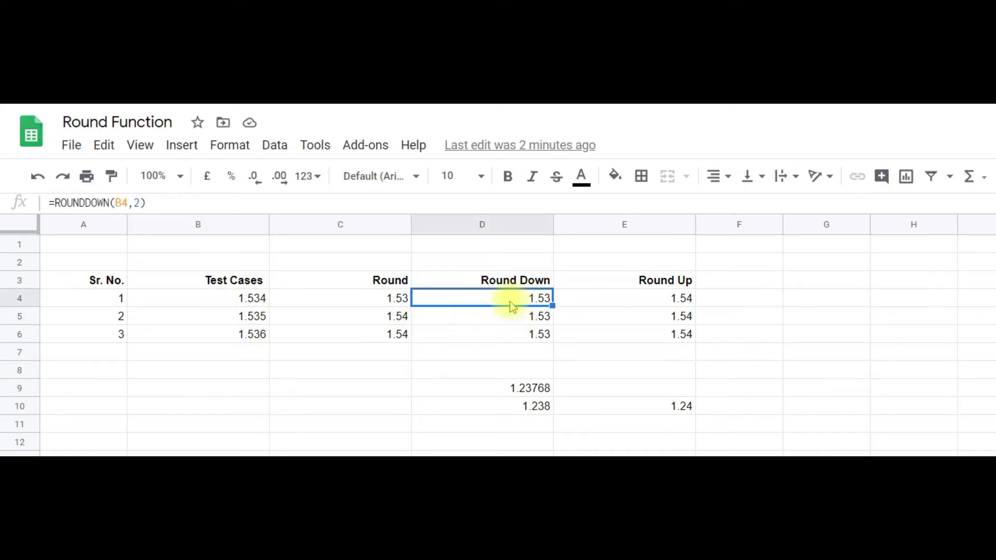
pyautogui.click(139, 203)
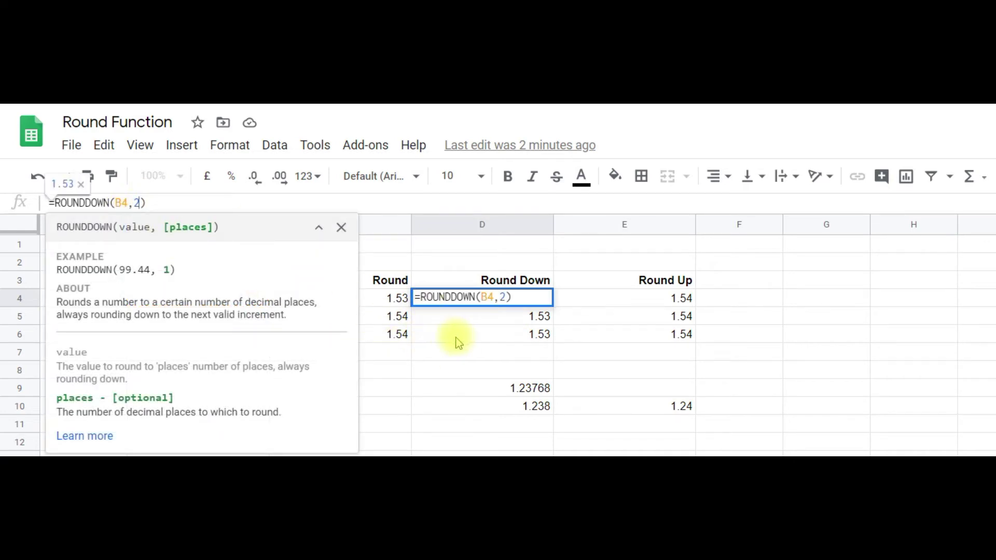
pyautogui.click(481, 354)
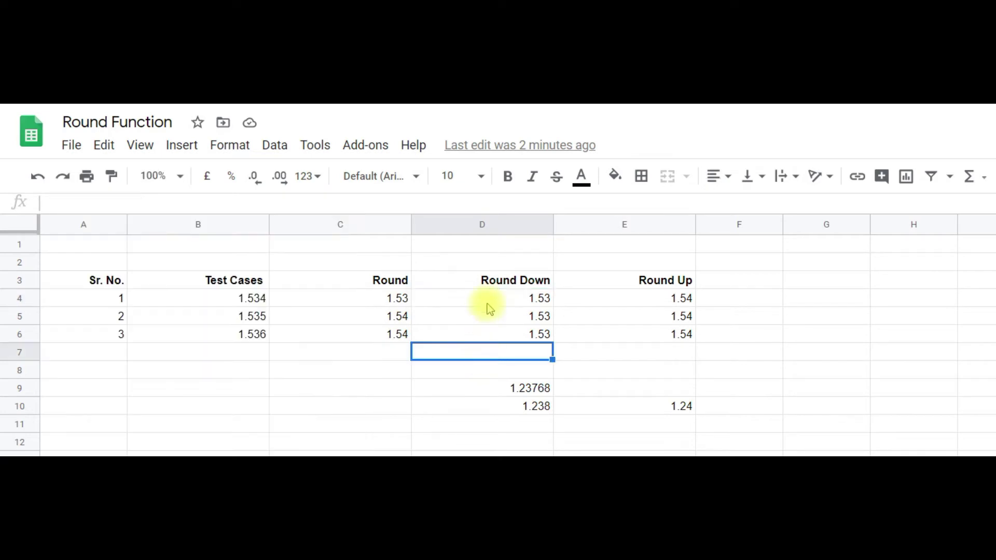
# Enter the formula =rounddown(B4) in cell D8 to round the first test case down without specifying decimal places.
pyautogui.click(353, 405)
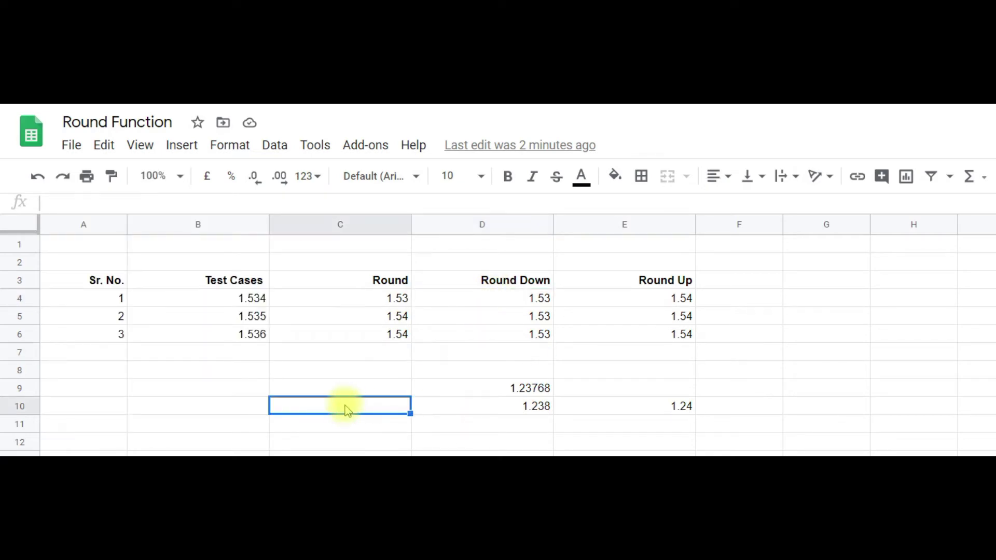
pyautogui.click(516, 365)
pyautogui.write('=round')
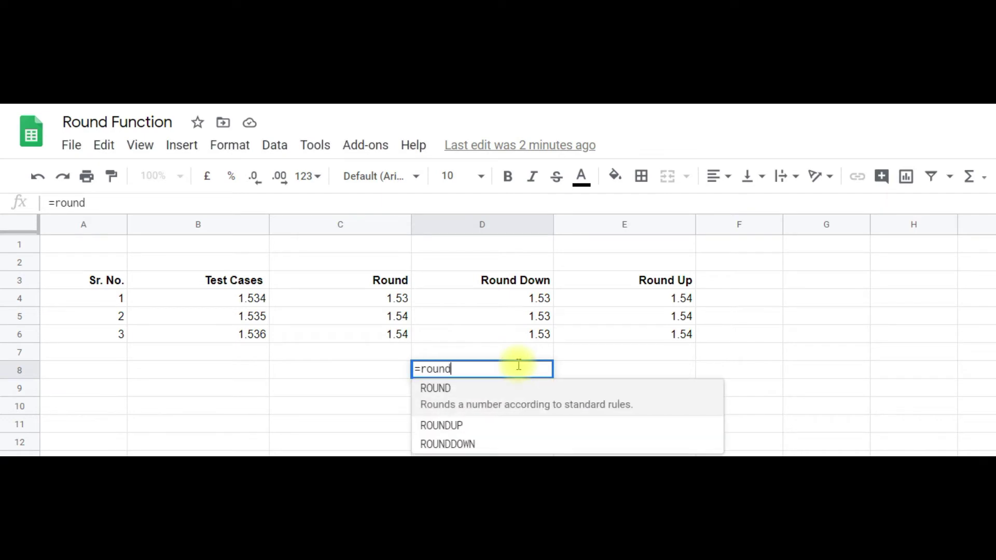
pyautogui.write('down')
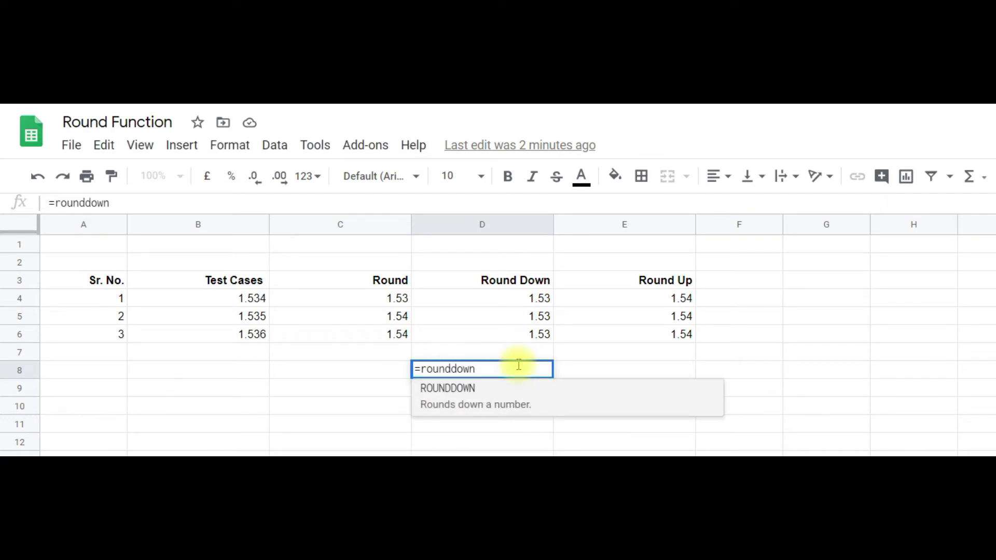
pyautogui.write('(')
pyautogui.click(227, 299)
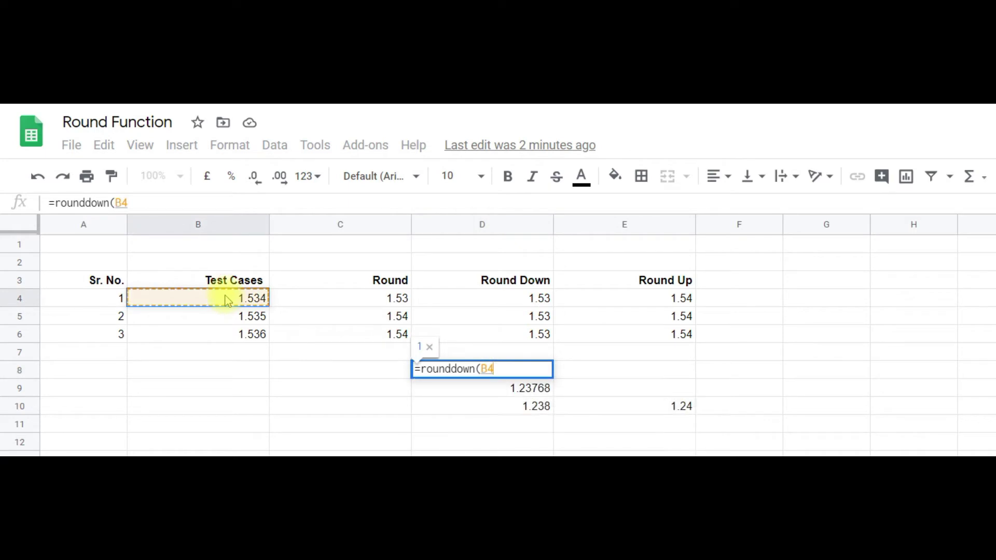
pyautogui.write(')')
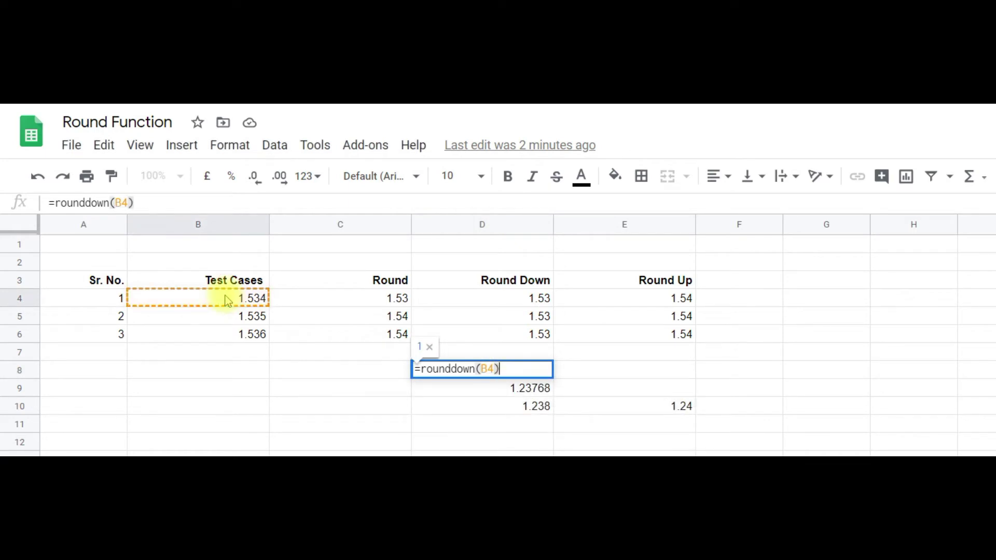
pyautogui.press('Return')
pyautogui.press('Up')
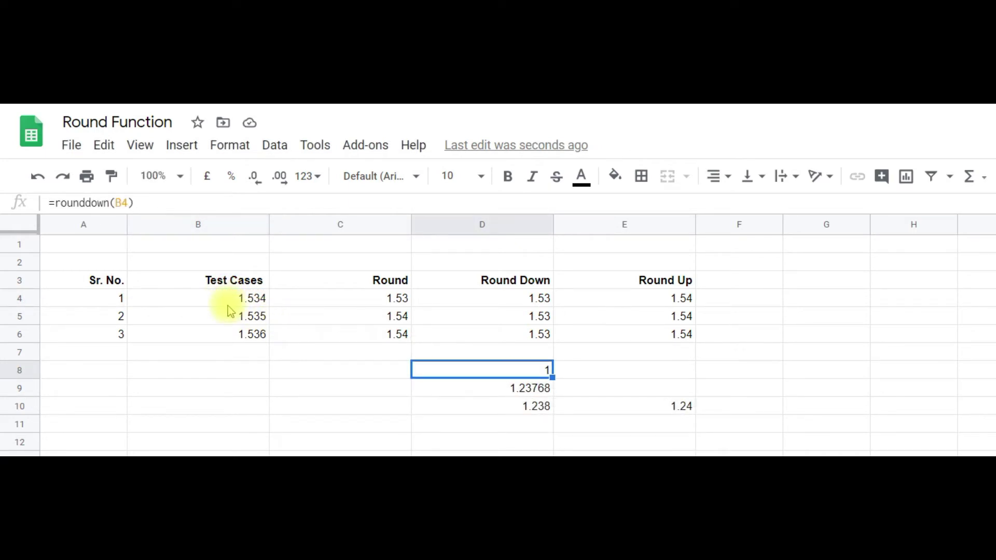
# Enter the formula =round(B4) in cell C8 to round the first test case without a decimal places argument.
pyautogui.click(357, 375)
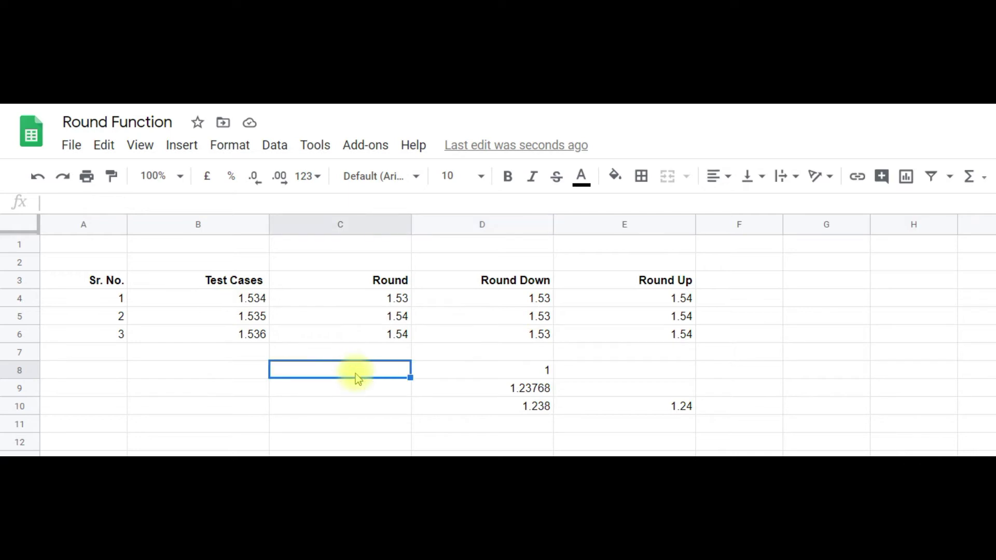
pyautogui.write('=')
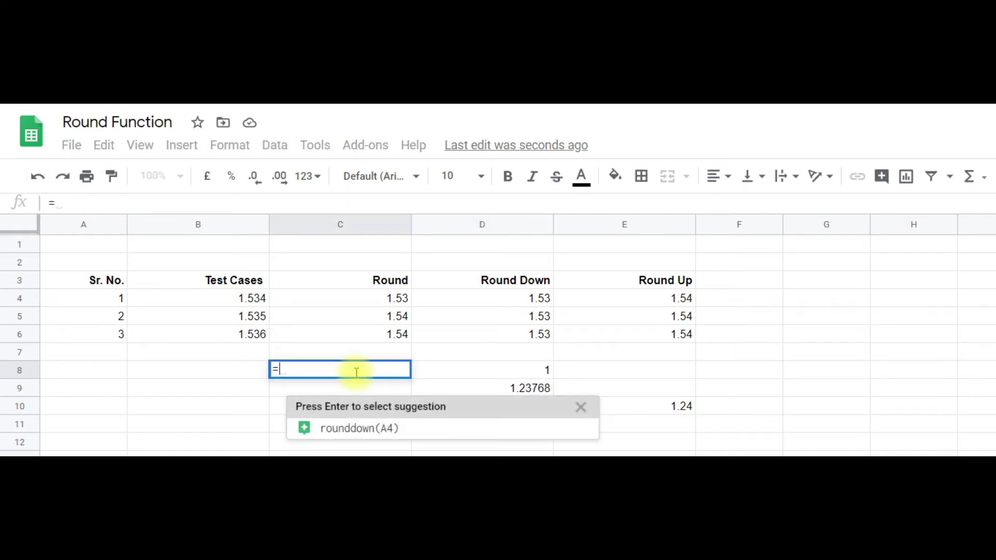
pyautogui.write('round(')
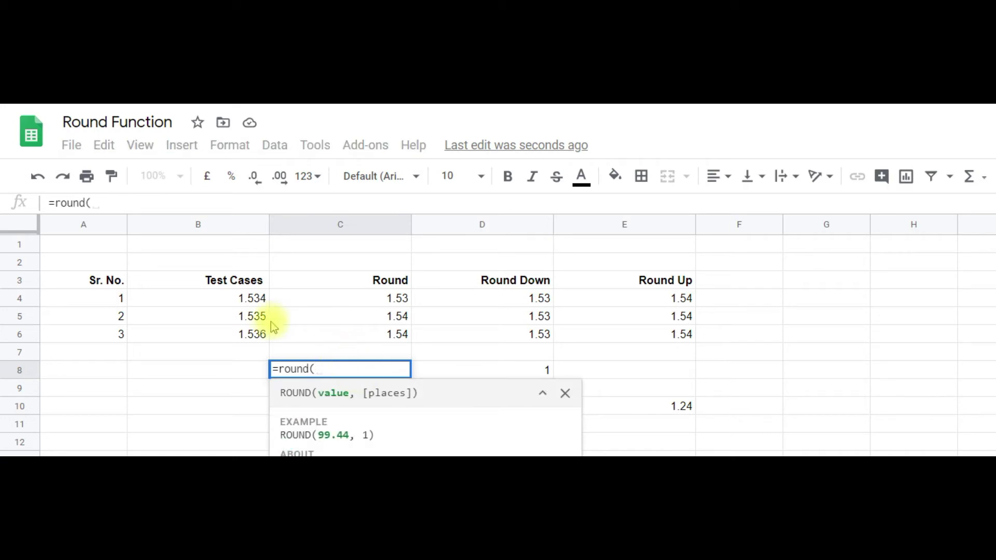
pyautogui.click(250, 299)
pyautogui.write(')')
pyautogui.press('Return')
pyautogui.write('\\')
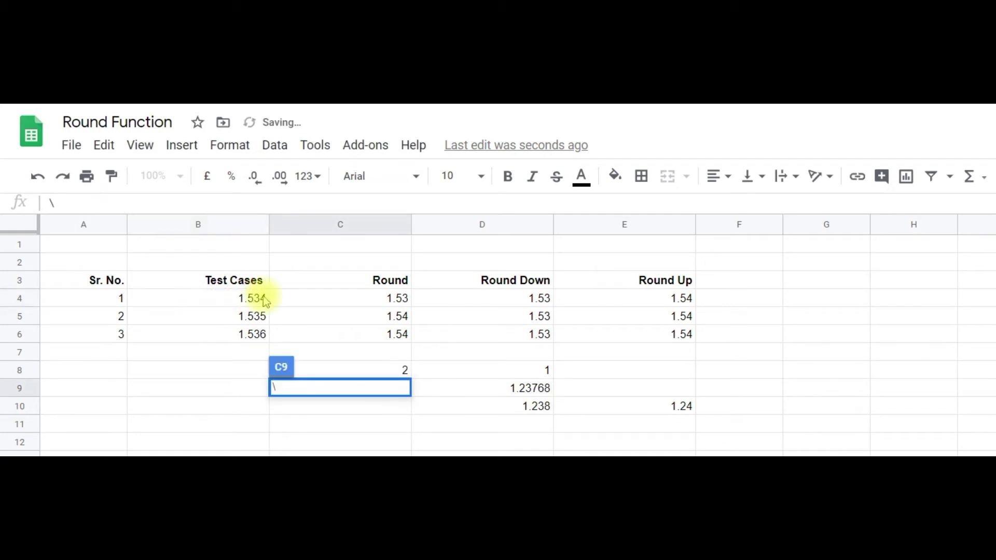
pyautogui.press('BackSpace')
pyautogui.press('Return')
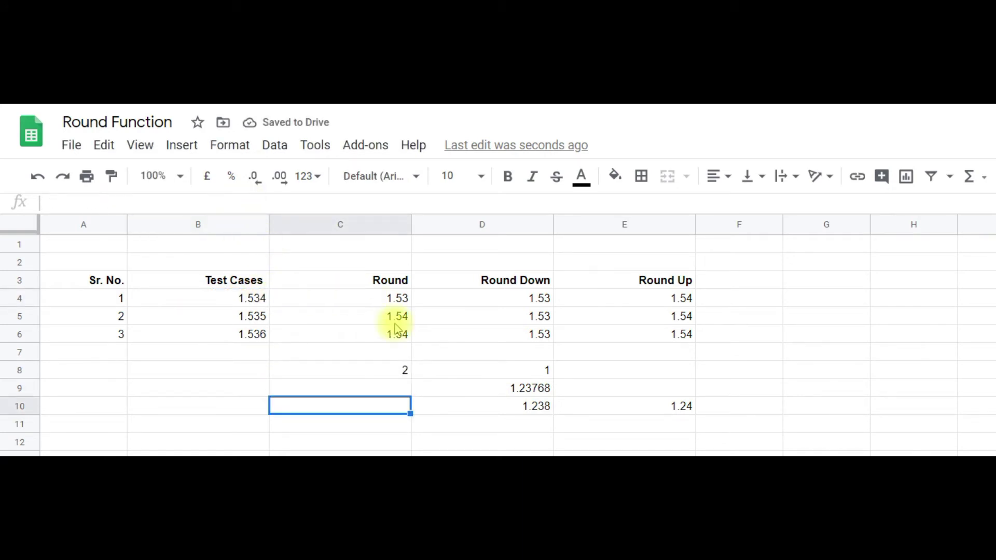
# Compare C8 with D8 and change the formula in D8 to =rounddown(B4,2) to keep two decimal places.
pyautogui.click(399, 375)
pyautogui.click(500, 371)
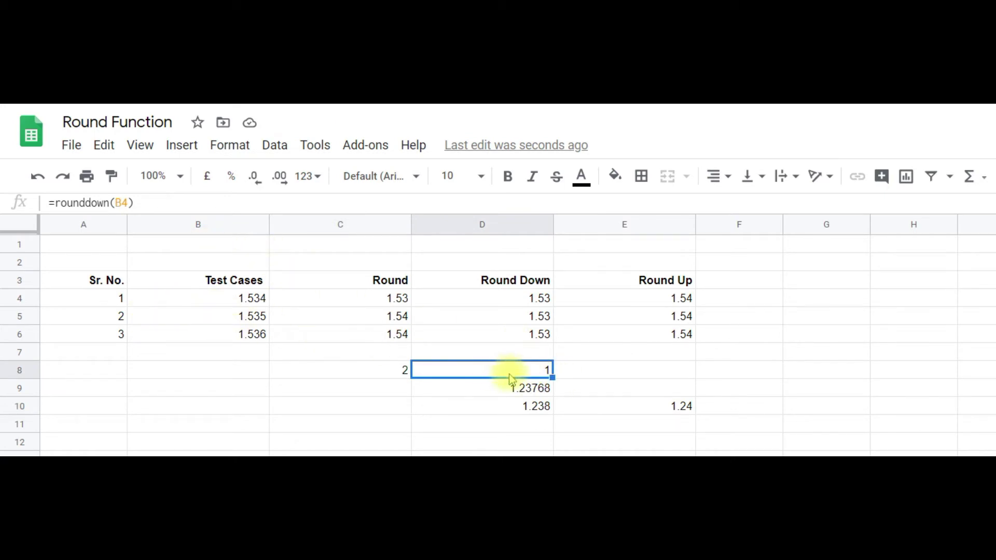
pyautogui.click(128, 204)
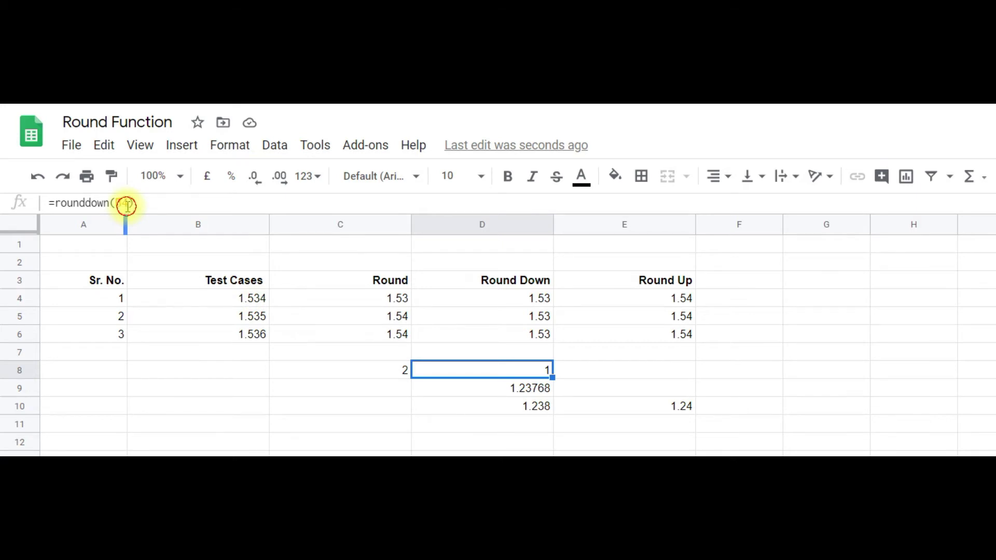
pyautogui.write(',')
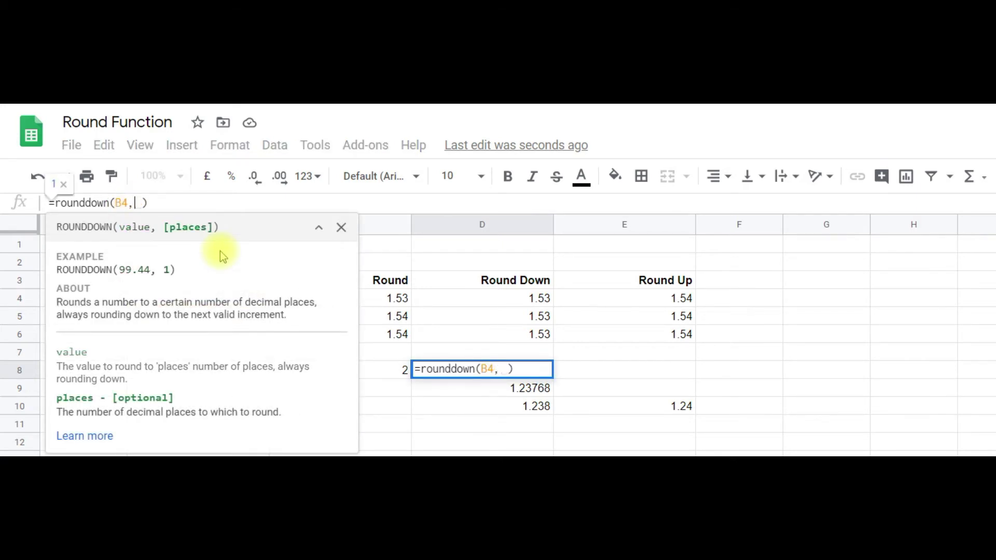
pyautogui.write('2')
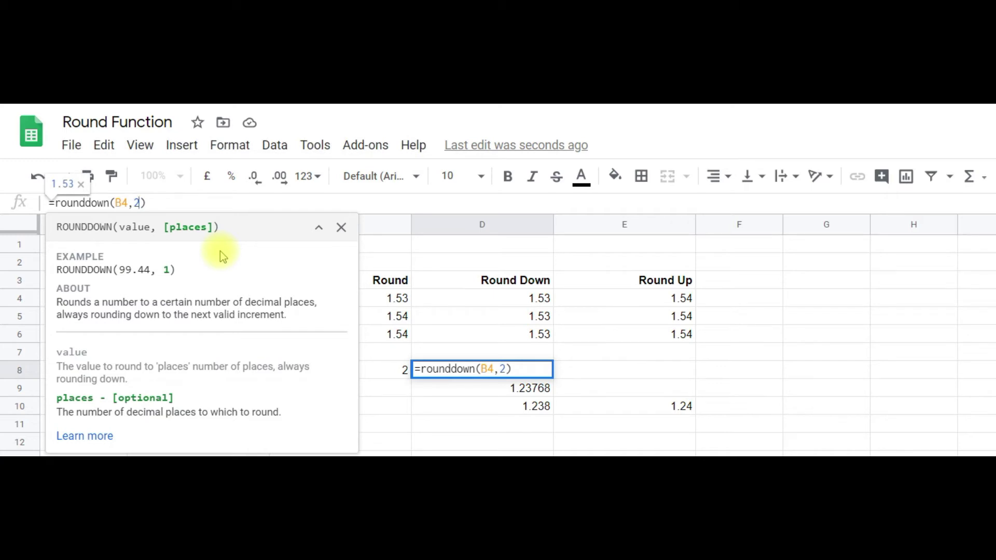
pyautogui.press('Return')
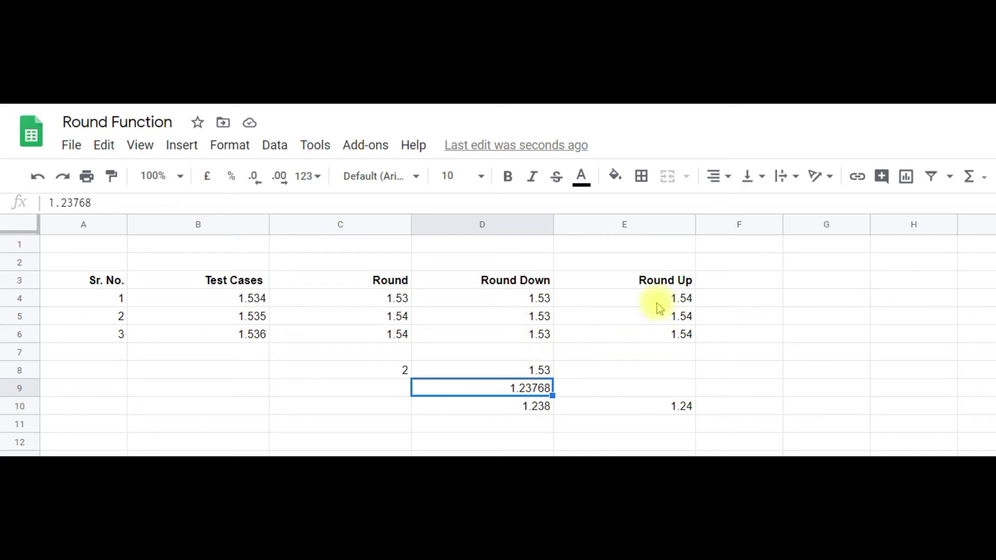
# Compare each test case in B4:B6 with its ROUNDUP result in the Round Up column.
pyautogui.click(661, 282)
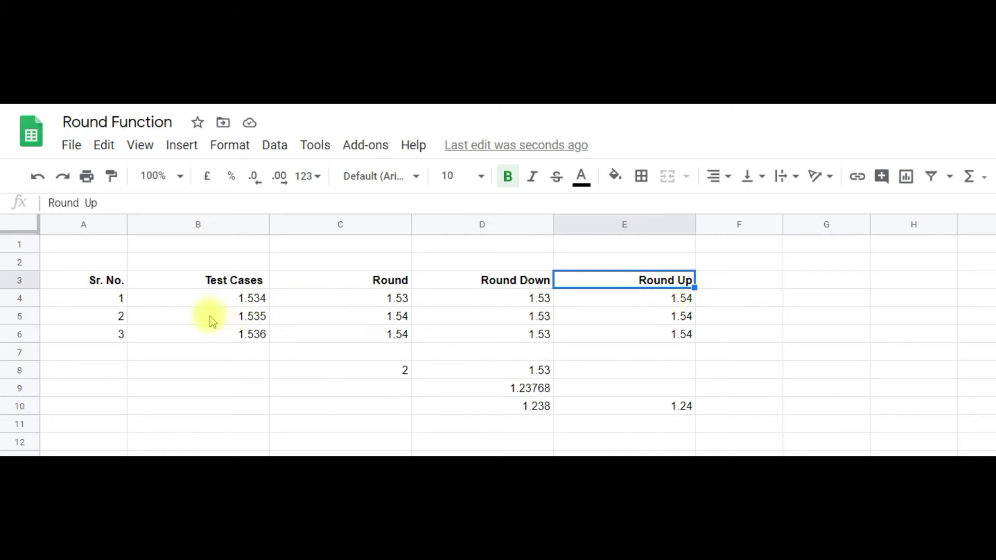
pyautogui.click(237, 315)
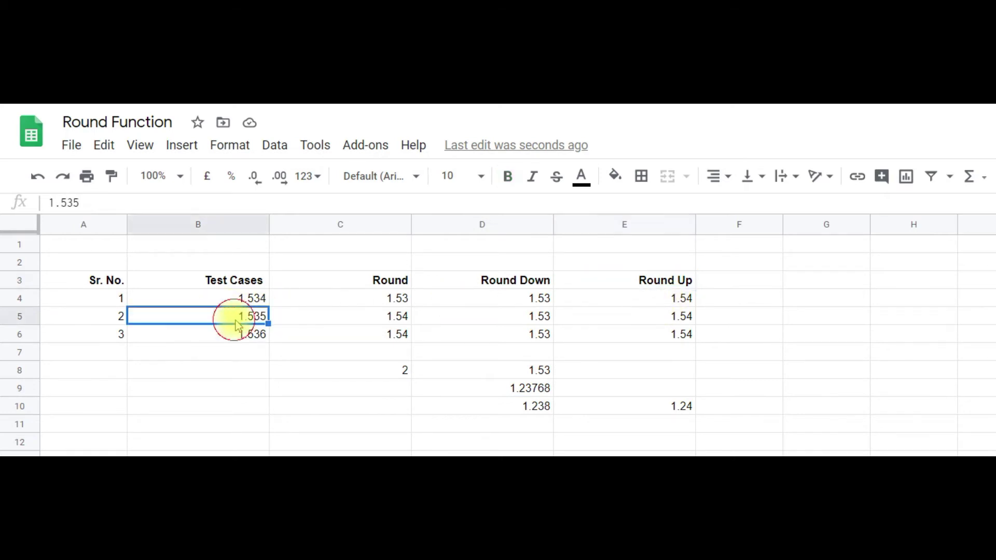
pyautogui.click(666, 316)
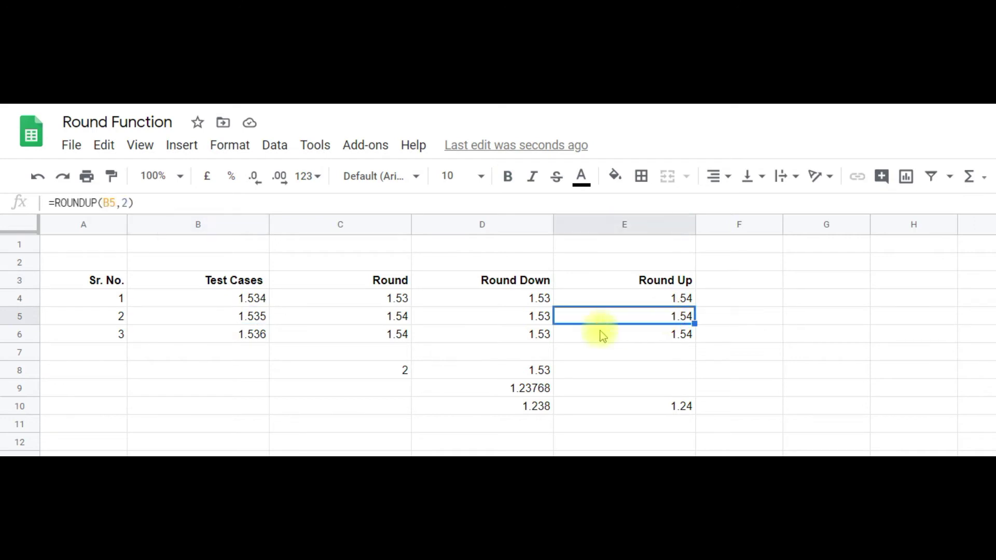
pyautogui.click(245, 337)
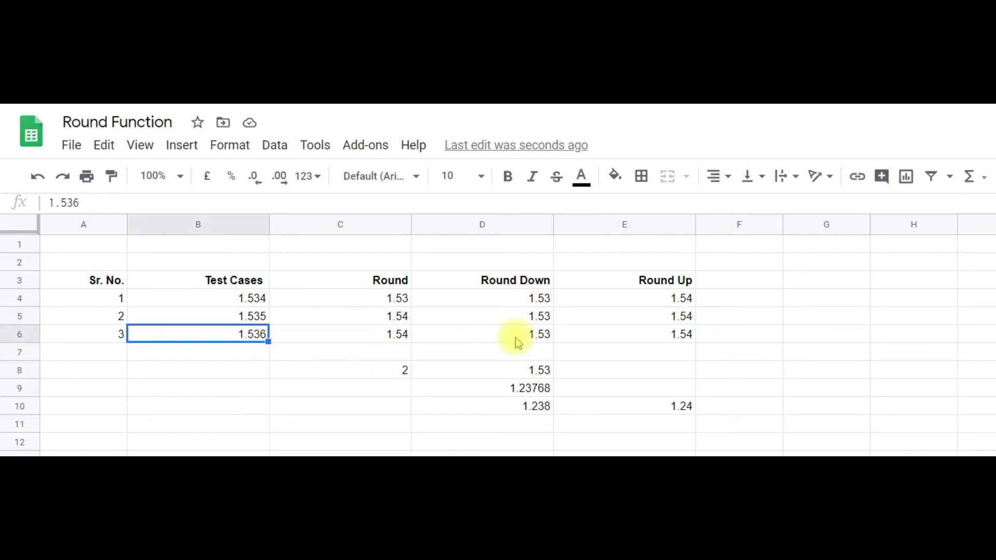
pyautogui.click(637, 338)
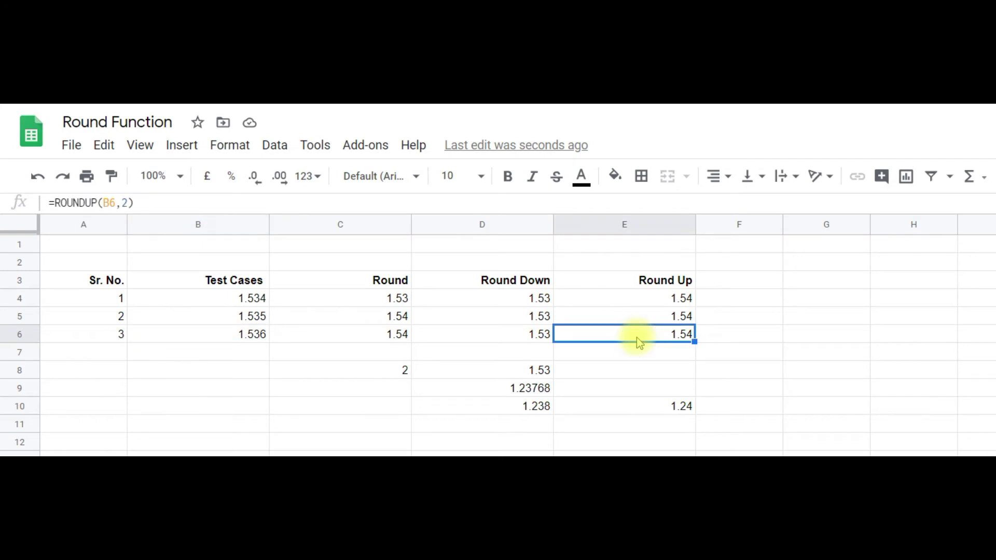
pyautogui.click(249, 298)
pyautogui.click(681, 300)
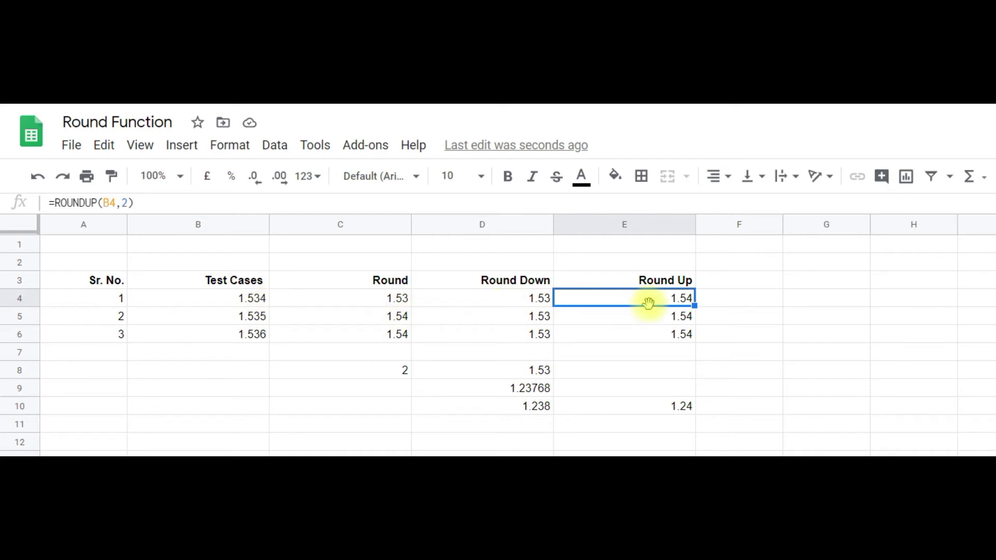
# Enter the formula =roundup(B4) in cell F4 to round the first test case up without specifying decimal places.
pyautogui.click(776, 304)
pyautogui.write('=')
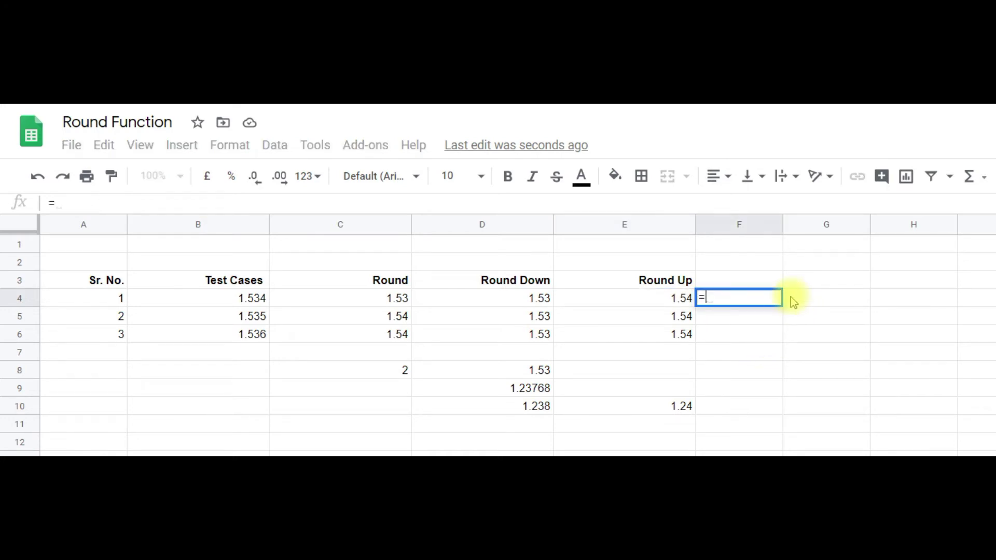
pyautogui.write('round')
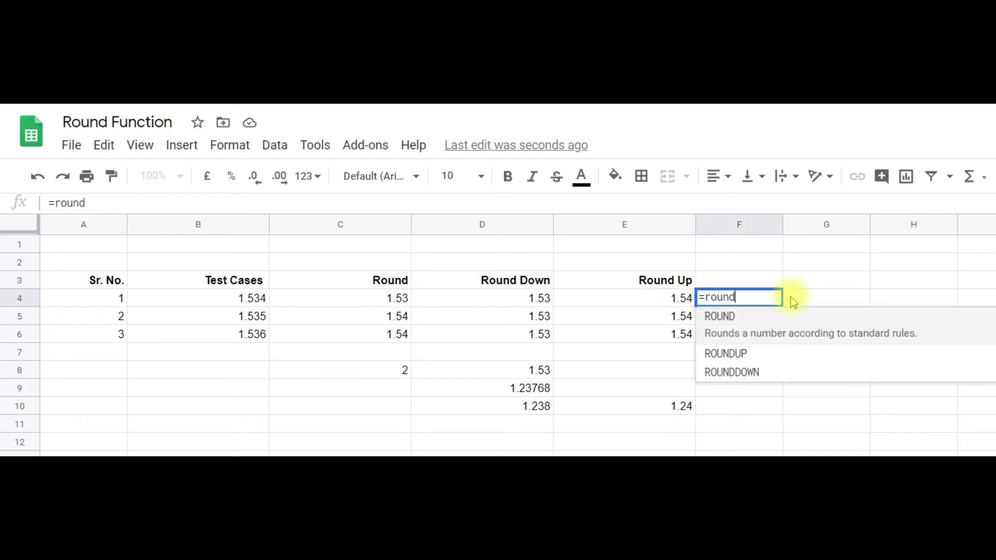
pyautogui.write('up(')
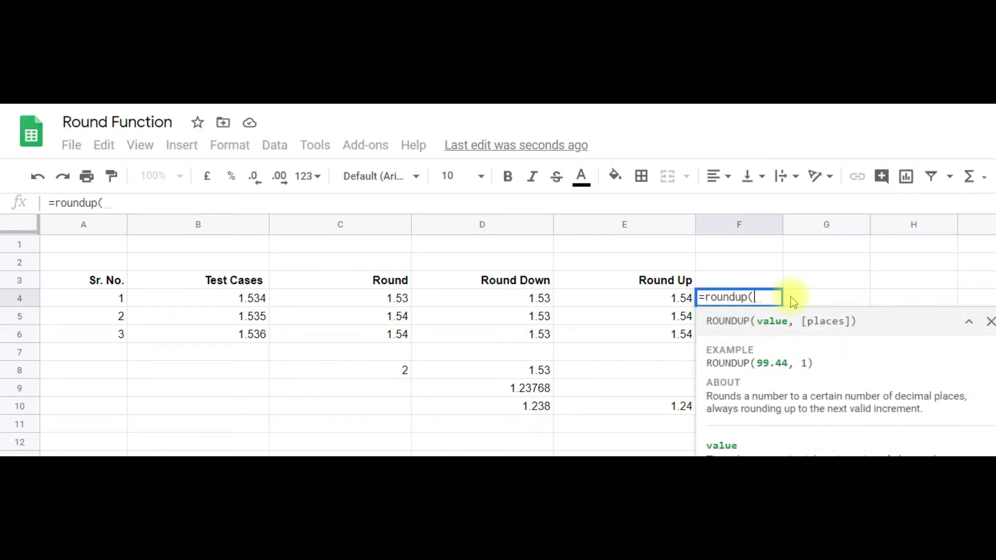
pyautogui.click(241, 304)
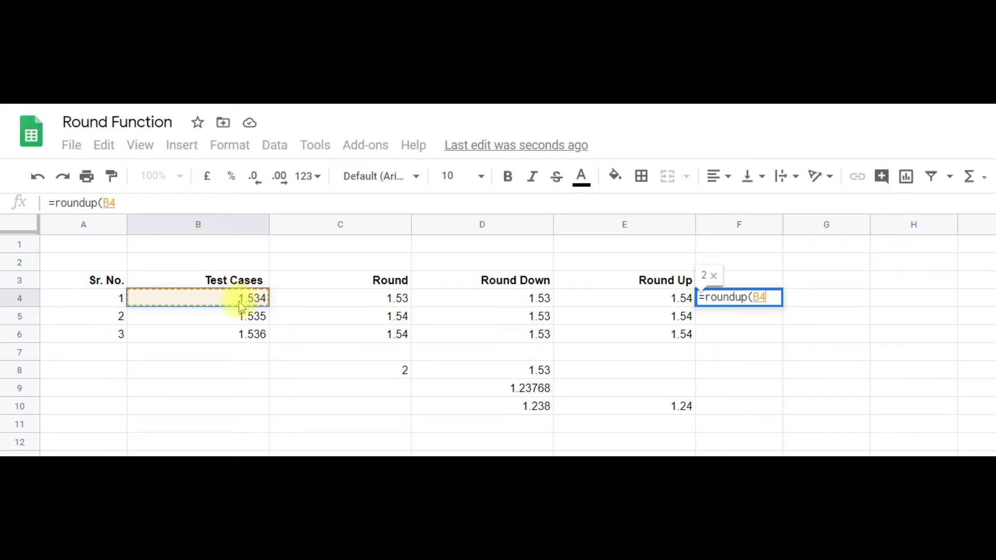
pyautogui.write(')')
pyautogui.press('Return')
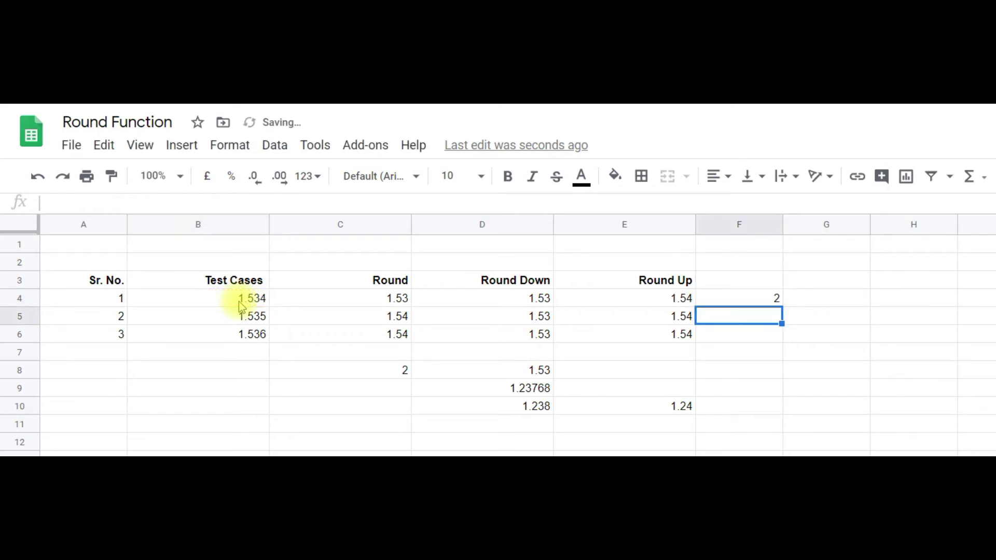
pyautogui.click(756, 303)
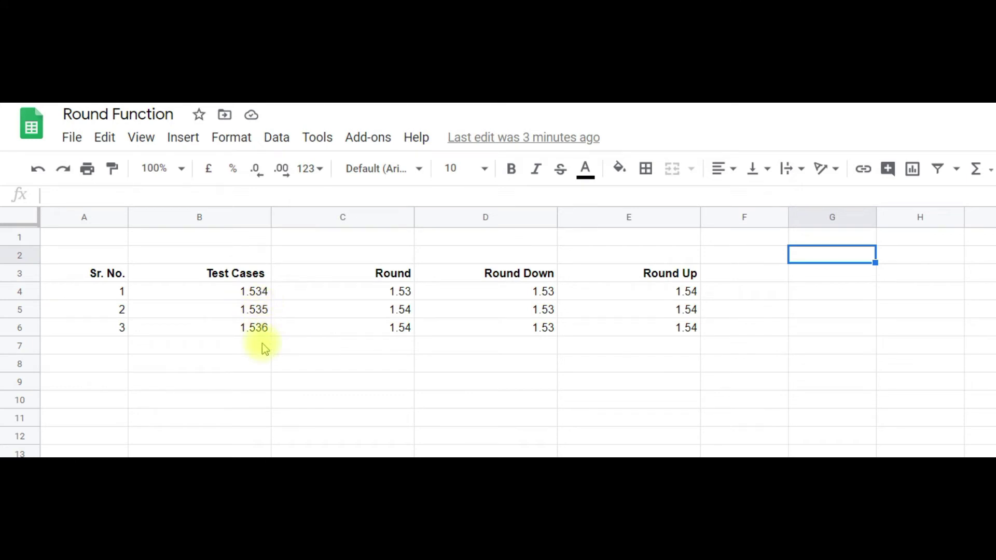
# Review the three test case values in B4:B6.
pyautogui.click(239, 289)
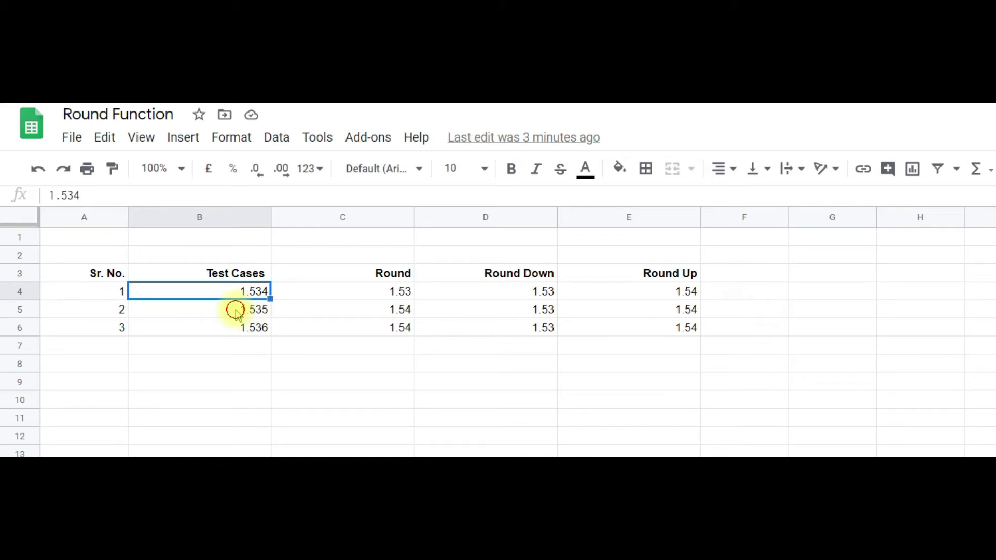
pyautogui.click(235, 309)
pyautogui.click(242, 328)
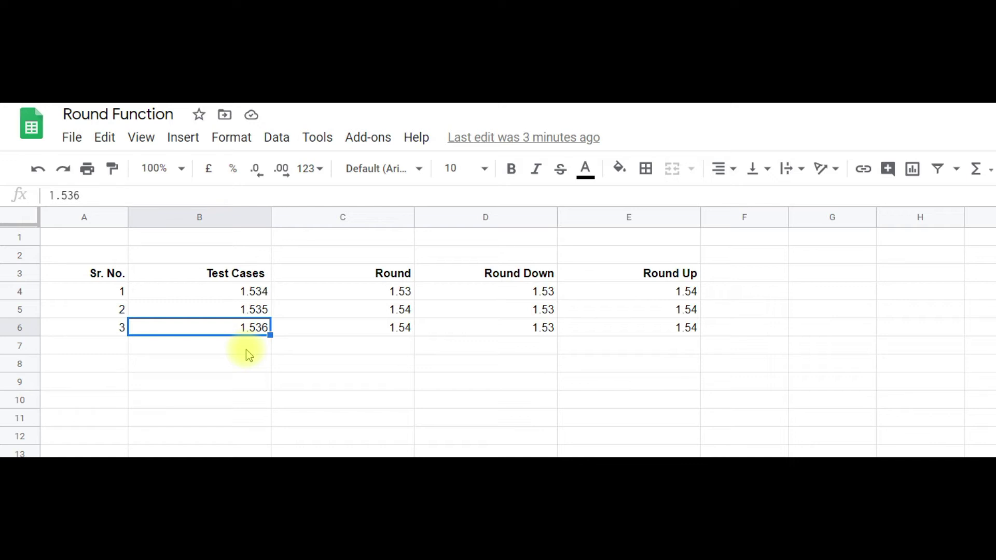
pyautogui.click(274, 346)
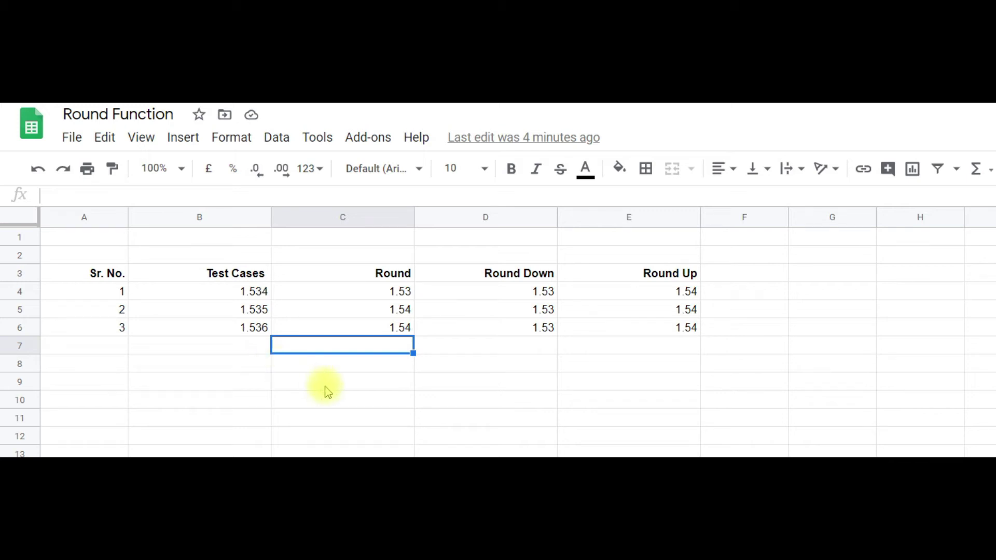
# Review the Round, Round Down and Round Up headings and open the ROUND formula in C4 for inspection.
pyautogui.click(369, 275)
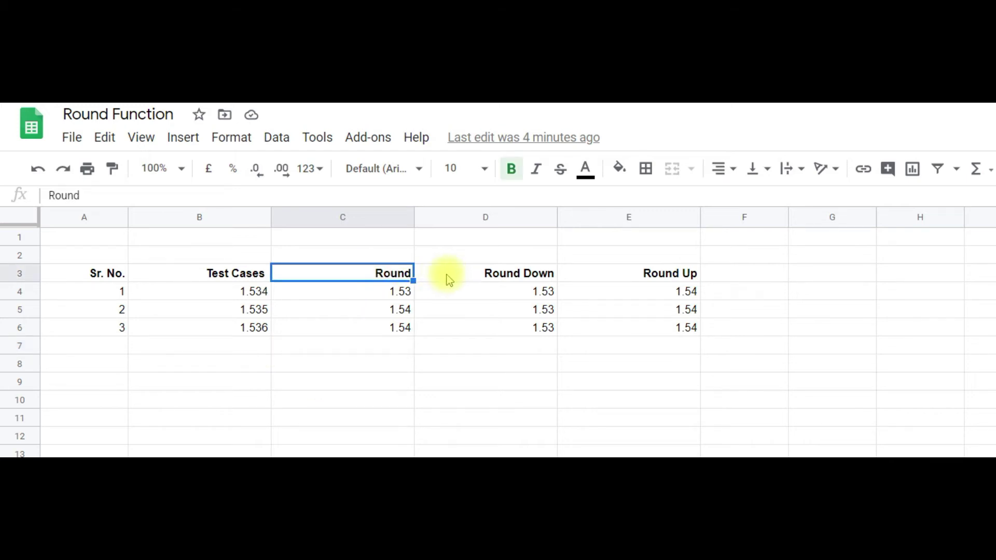
pyautogui.click(474, 273)
pyautogui.click(642, 275)
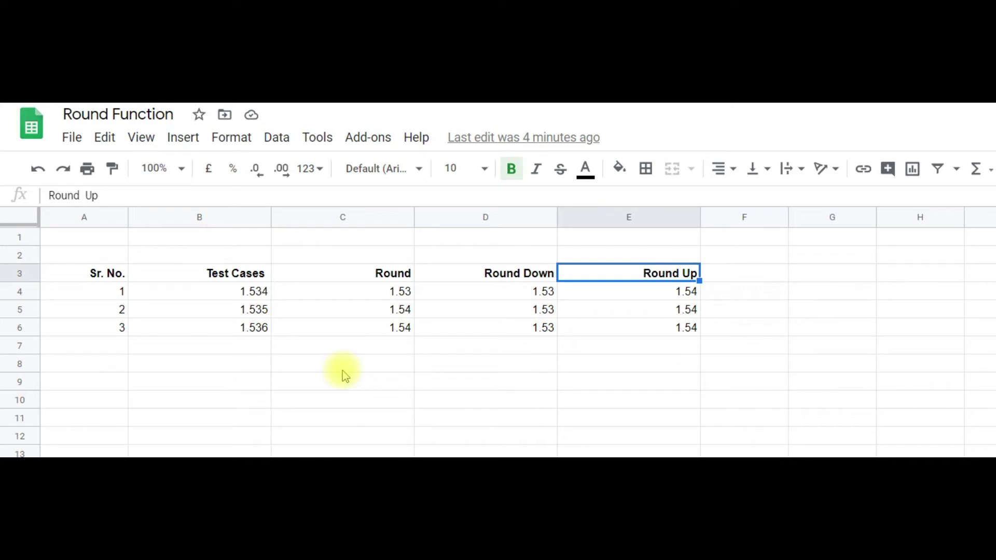
pyautogui.click(398, 292)
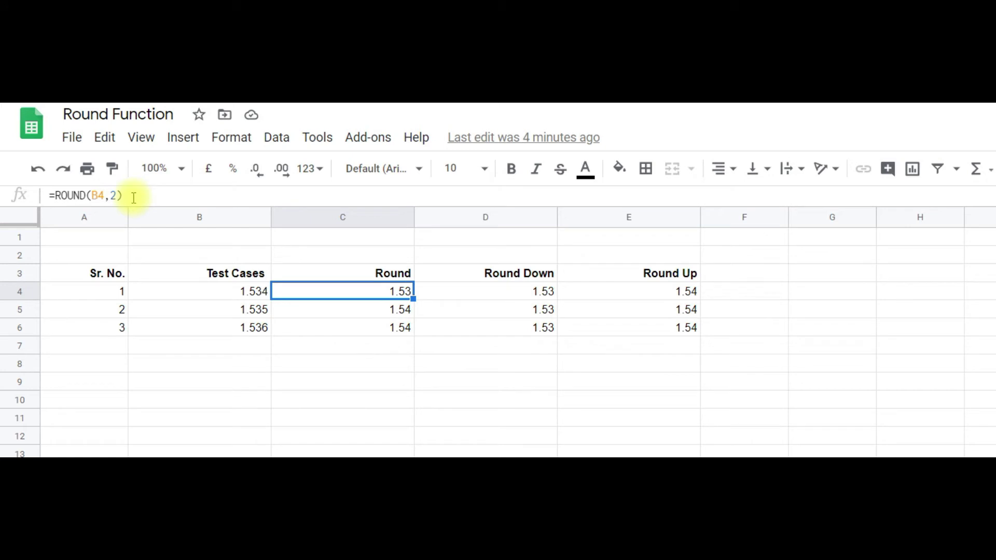
pyautogui.click(60, 195)
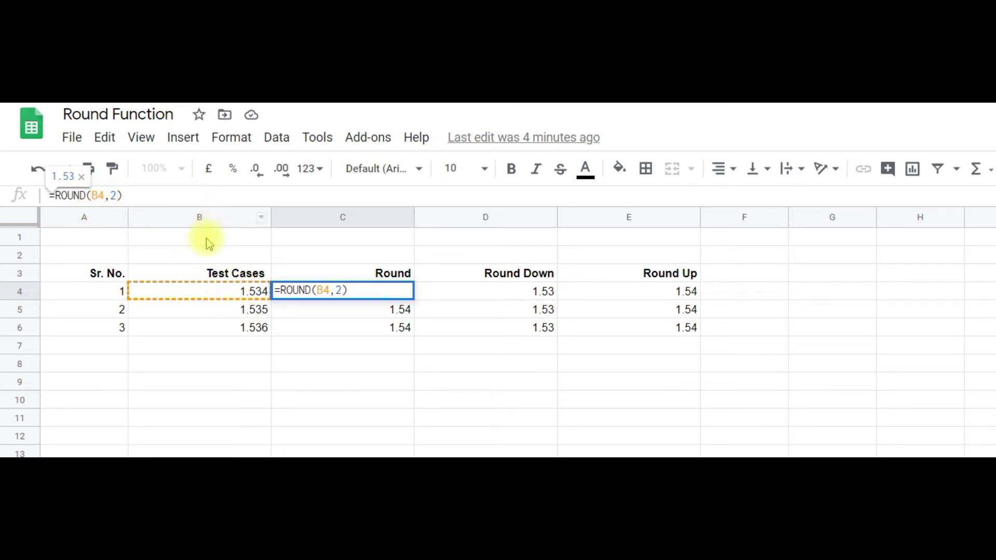
pyautogui.moveTo(195, 237); pyautogui.dragTo(197, 285)
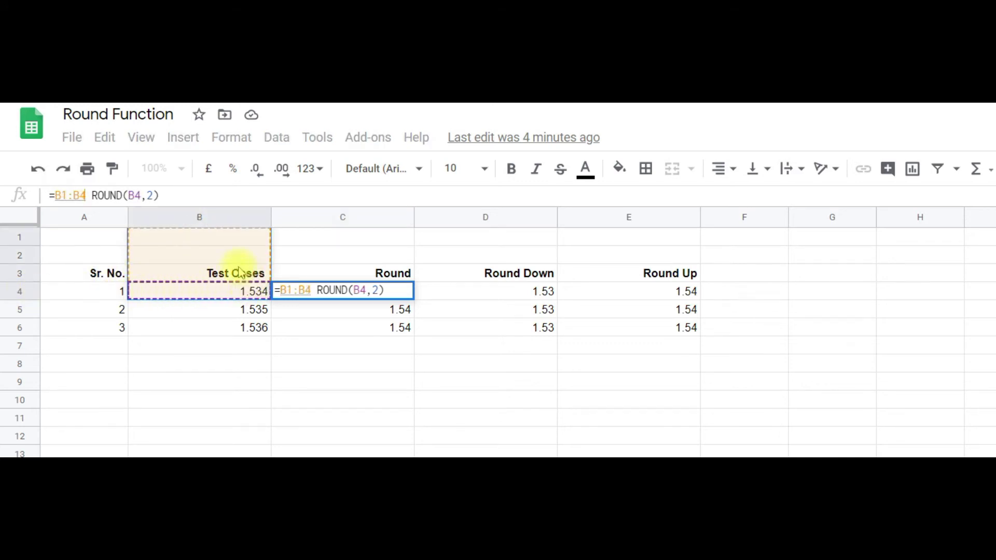
pyautogui.press('BackSpace')
pyautogui.press('BackSpace')
pyautogui.press('BackSpace')
pyautogui.press('BackSpace')
pyautogui.press('BackSpace')
pyautogui.press('Delete')
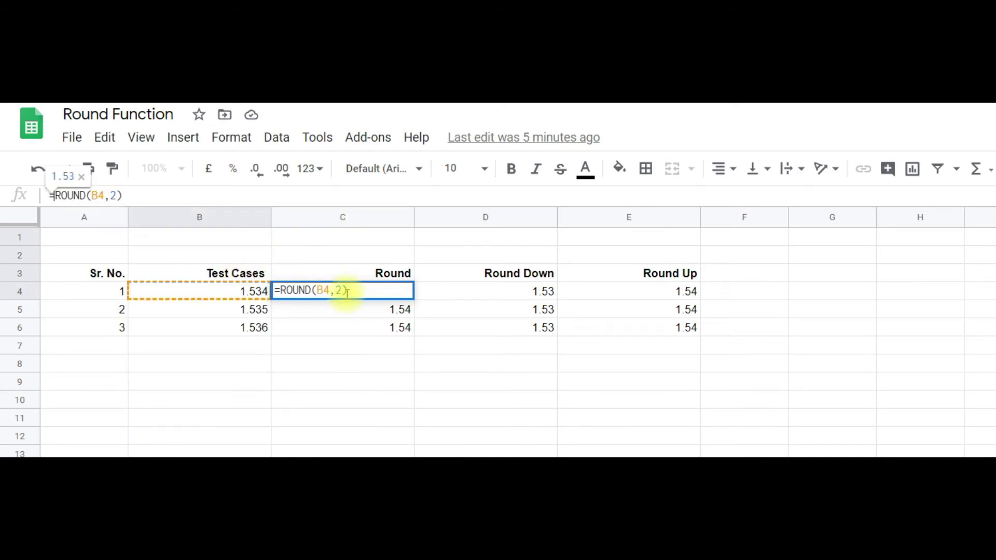
pyautogui.press('Return')
# Inspect the value and decimal places arguments of the ROUND formula in C4, leaving the formula as it is.
pyautogui.click(345, 286)
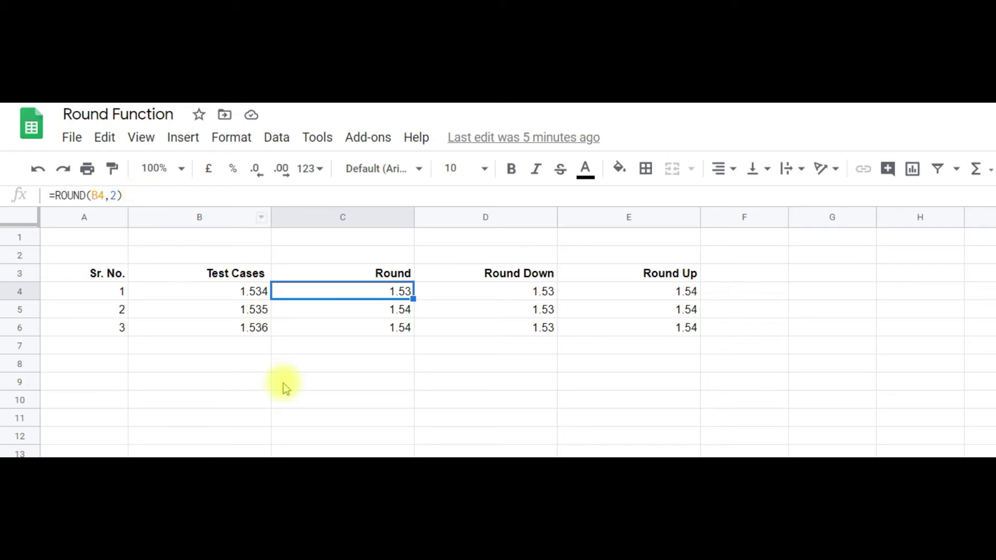
pyautogui.click(117, 196)
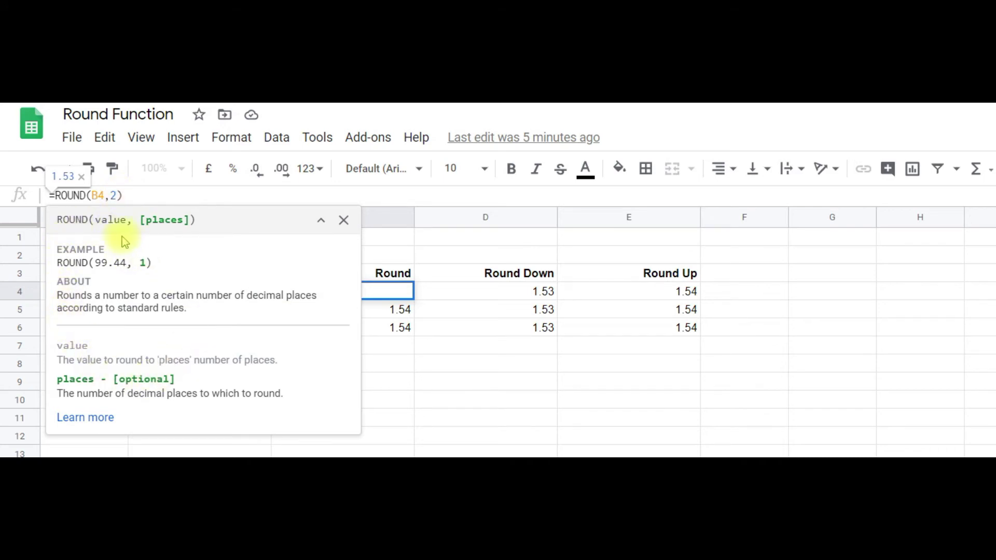
pyautogui.write(')')
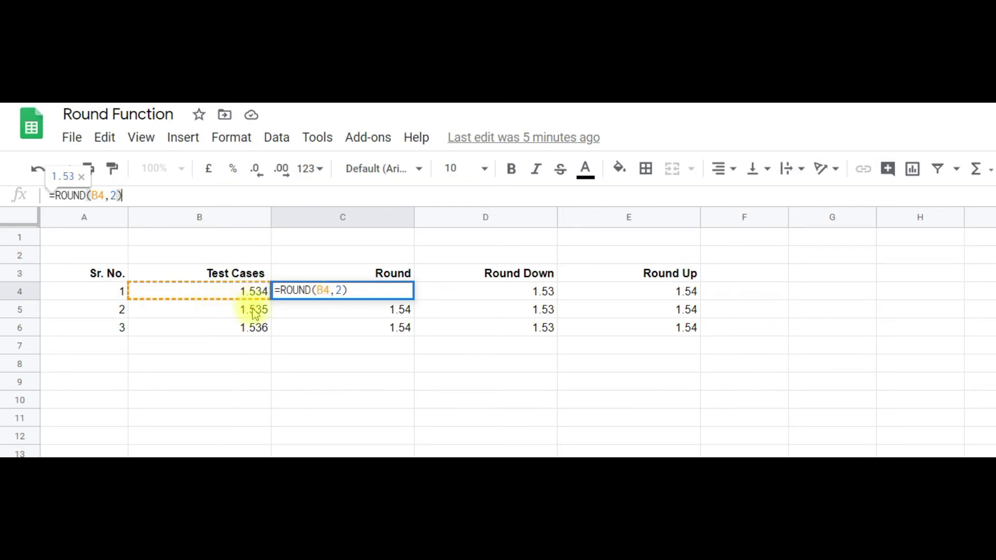
pyautogui.press('Return')
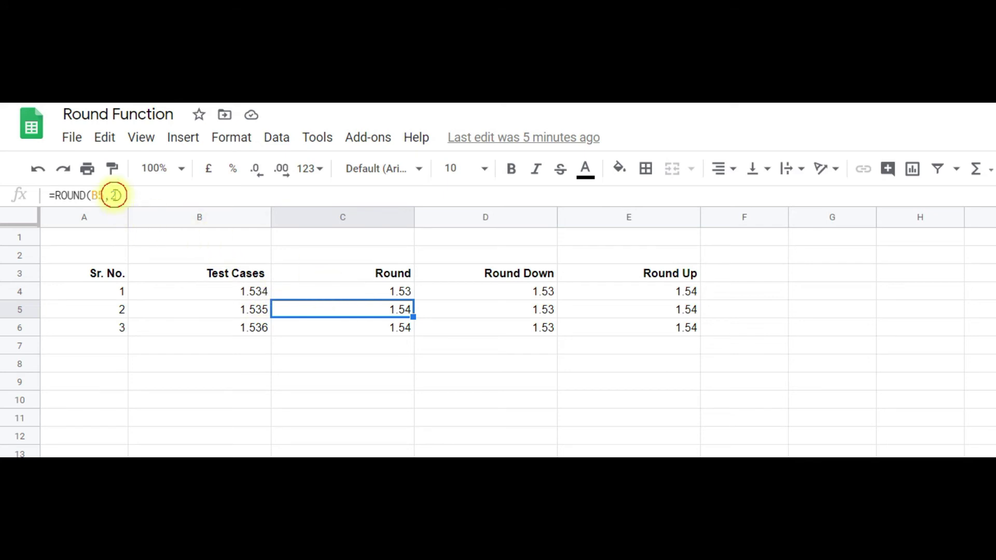
# Change the formula in C5 to =ROUND(B5,1) to round the second test case to one decimal place.
pyautogui.click(114, 195)
pyautogui.press('BackSpace')
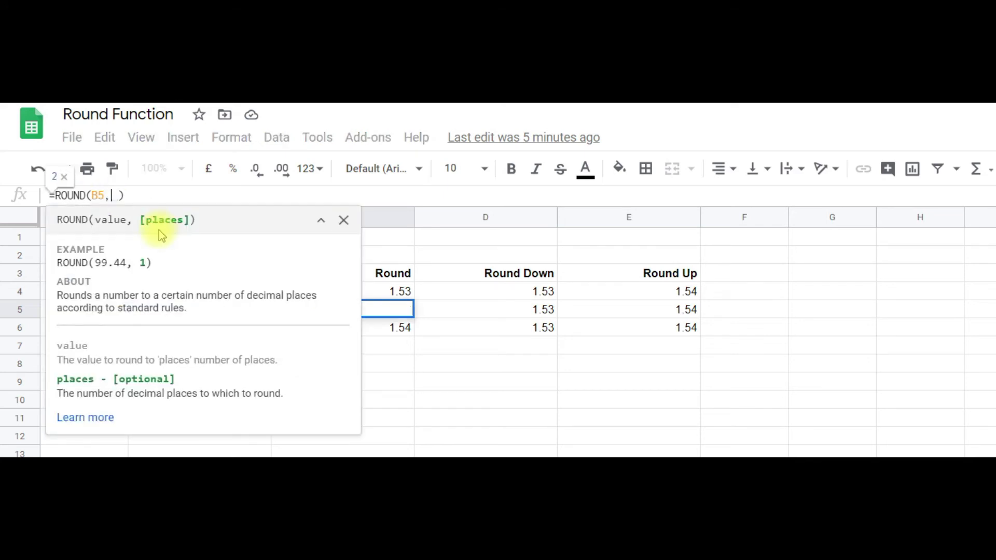
pyautogui.write('1')
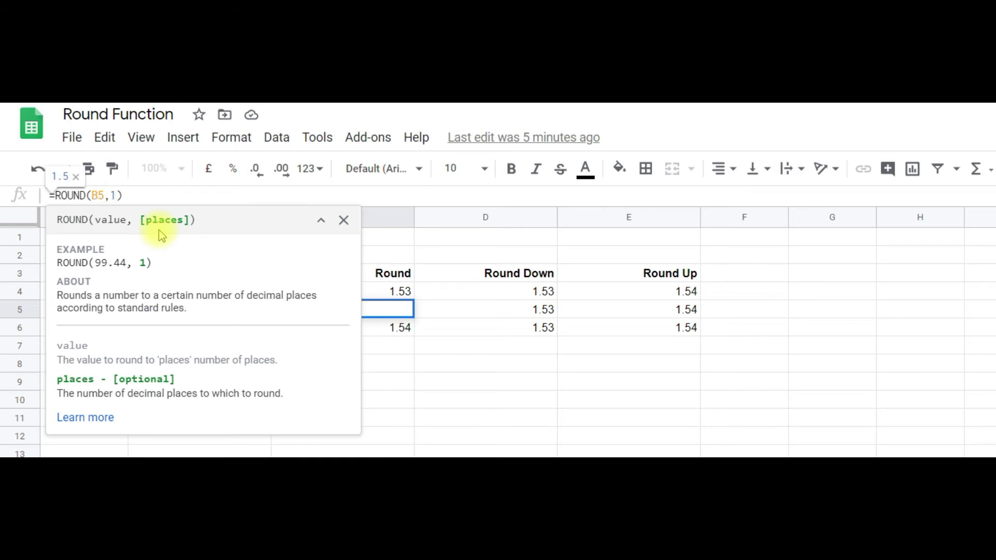
pyautogui.press('Return')
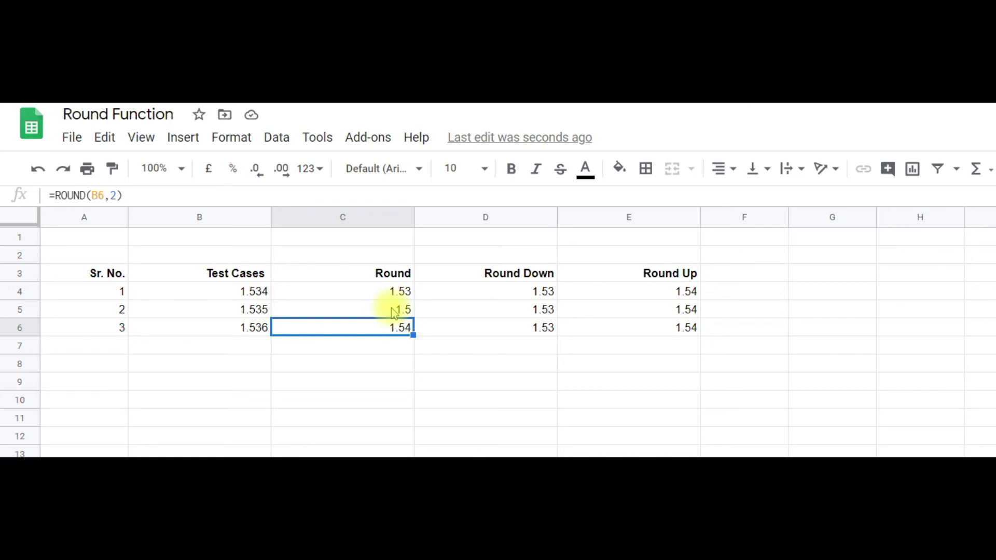
# Restore the formula in C5 to =ROUND(B5,2) so it rounds to two decimal places.
pyautogui.click(384, 309)
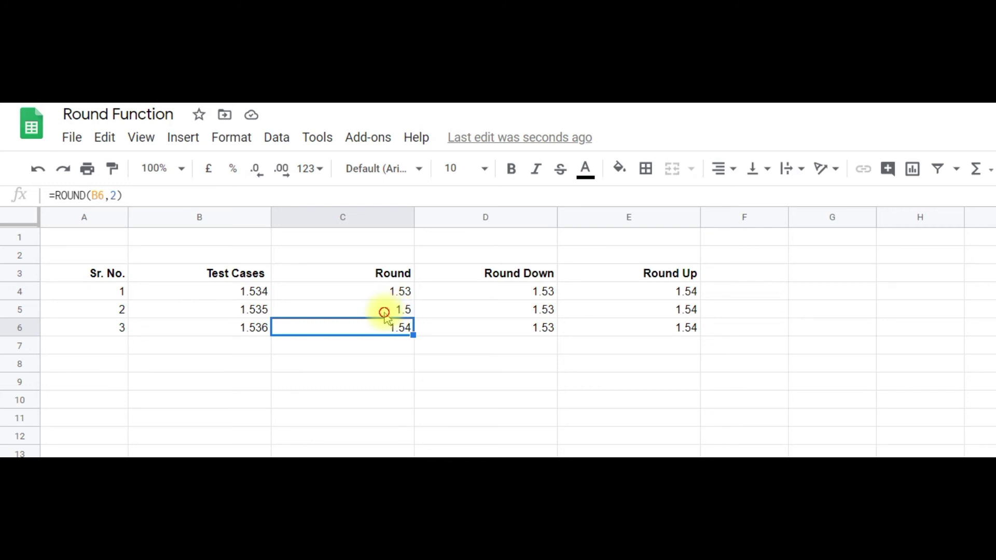
pyautogui.click(115, 196)
pyautogui.press('BackSpace')
pyautogui.write('2')
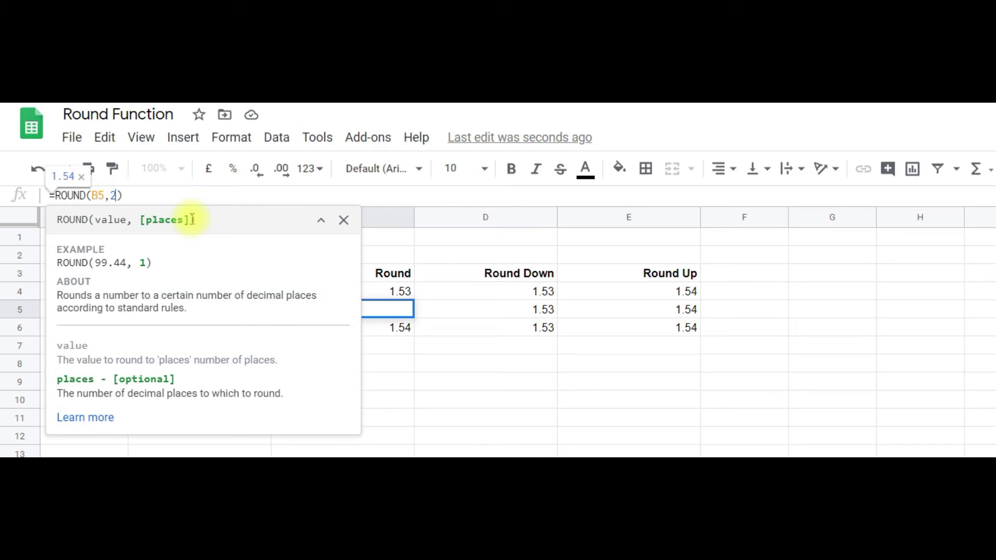
pyautogui.press('Return')
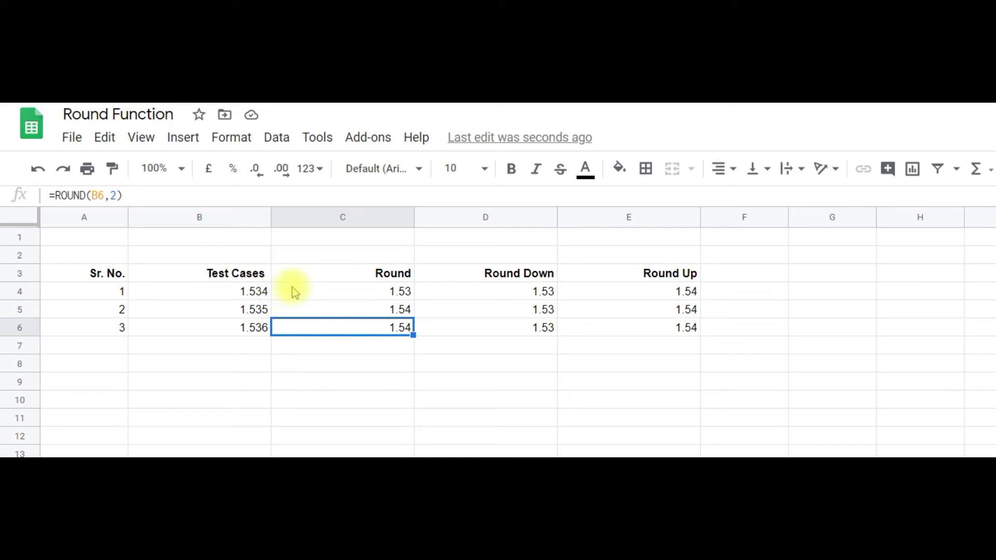
# Compare the first test case in B4 with its ROUND result in C4.
pyautogui.click(314, 277)
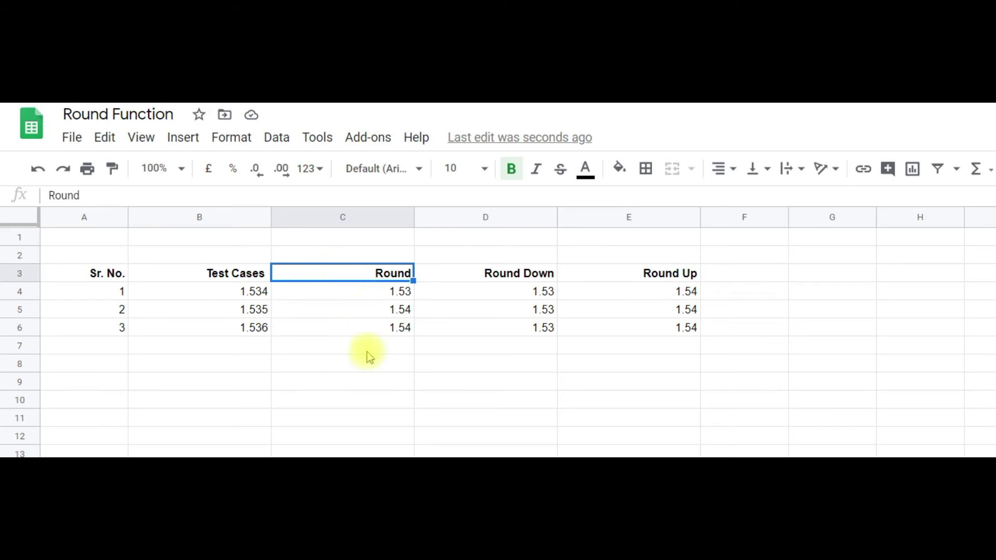
pyautogui.click(240, 292)
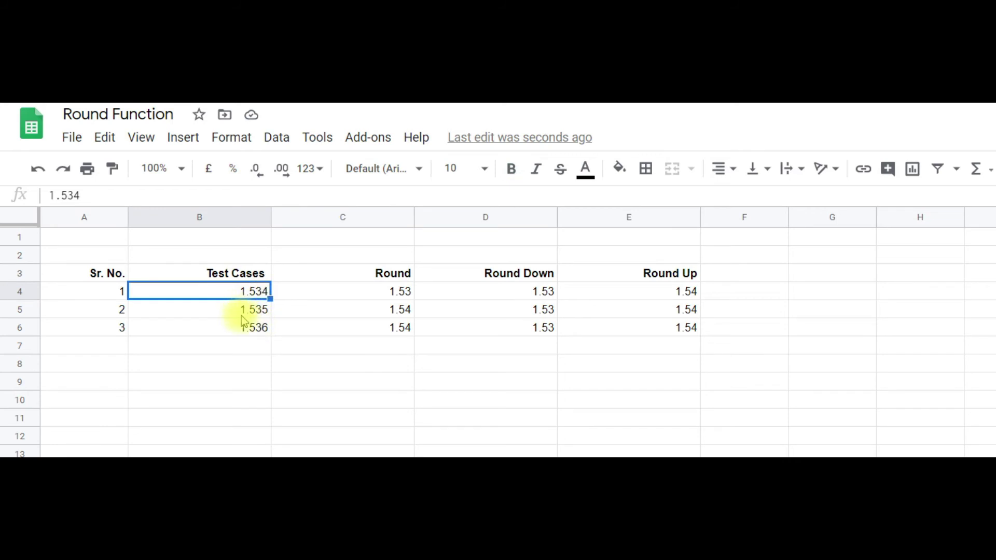
pyautogui.click(324, 292)
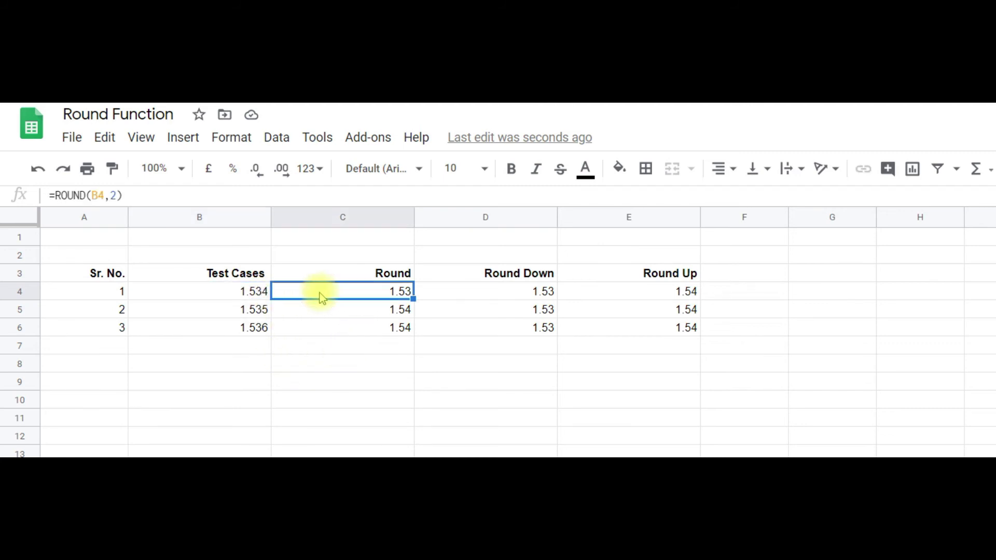
pyautogui.click(207, 292)
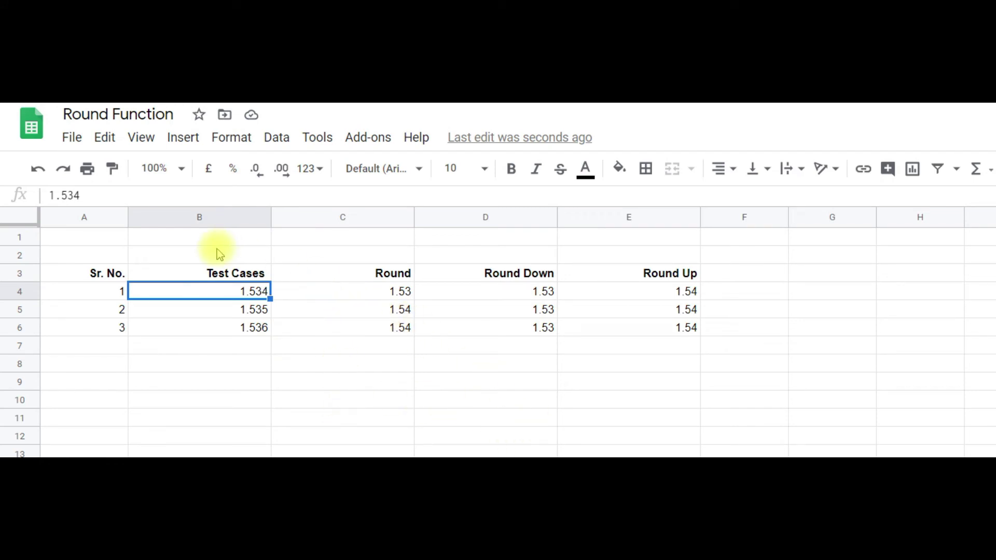
# Examine the two-decimal ROUND formulas in C4 to C6 and compare them with the second test case in B5.
pyautogui.click(328, 292)
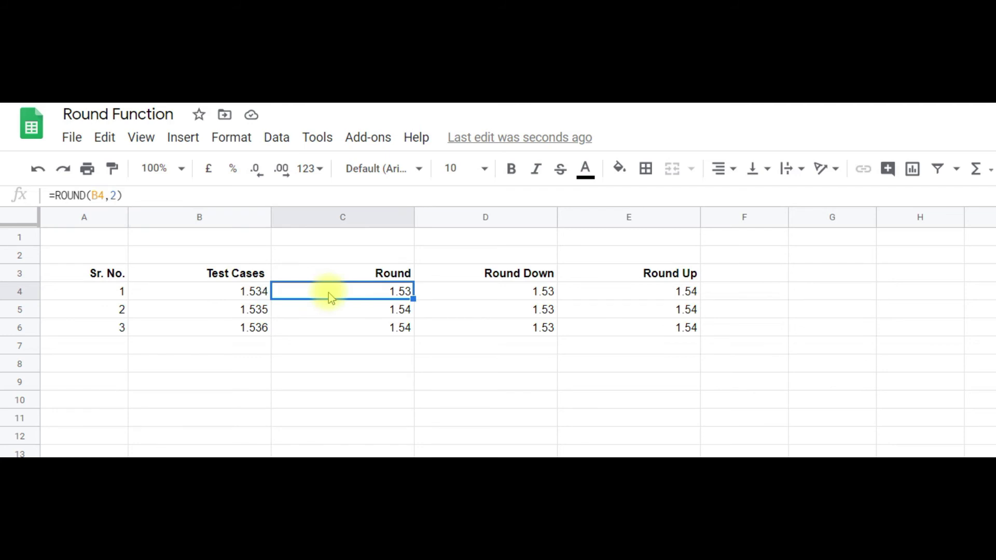
pyautogui.click(117, 196)
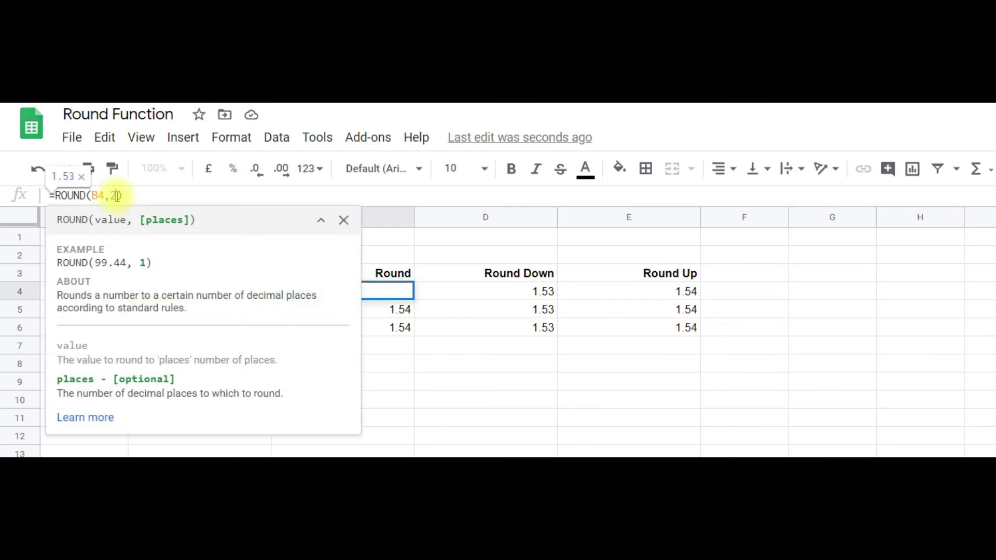
pyautogui.click(379, 327)
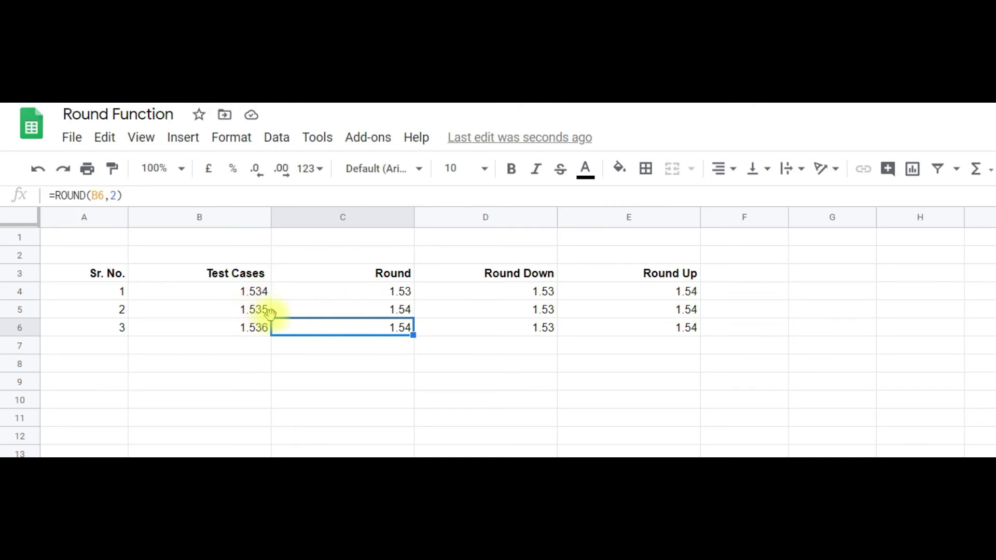
pyautogui.click(319, 311)
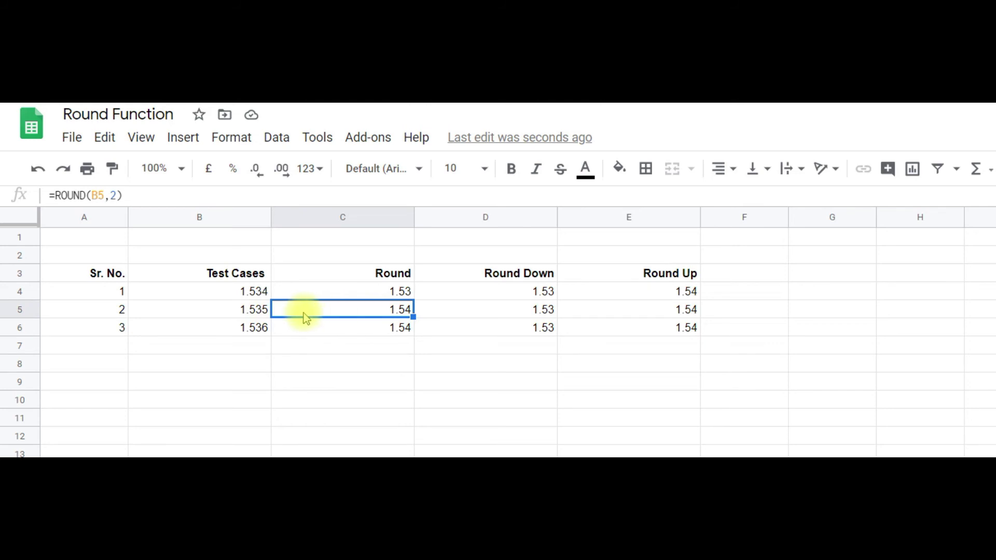
pyautogui.click(399, 293)
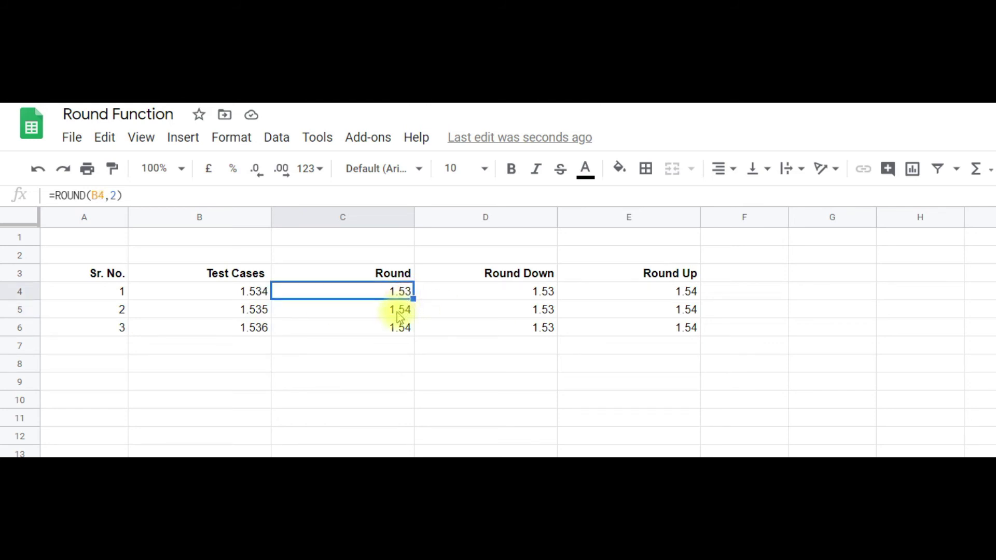
pyautogui.click(398, 312)
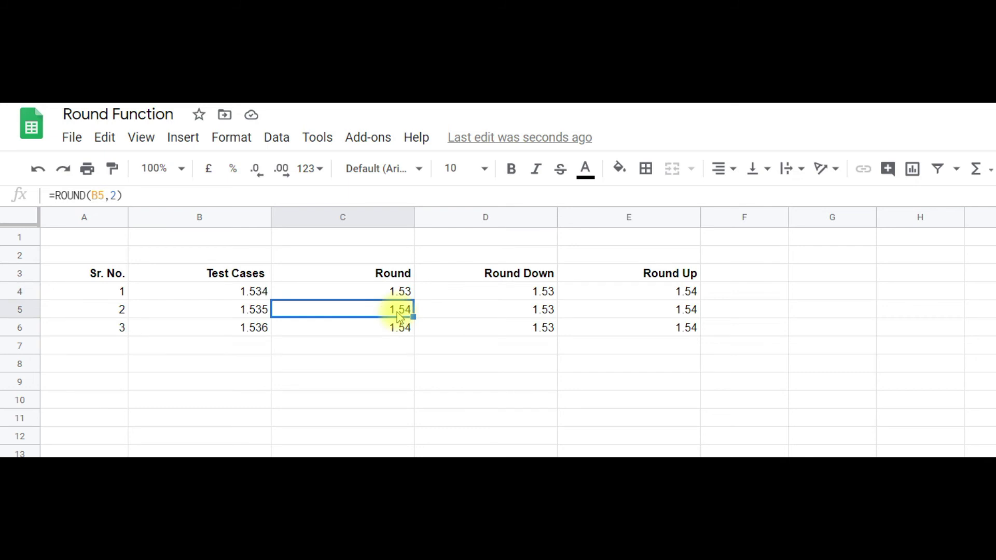
pyautogui.click(263, 312)
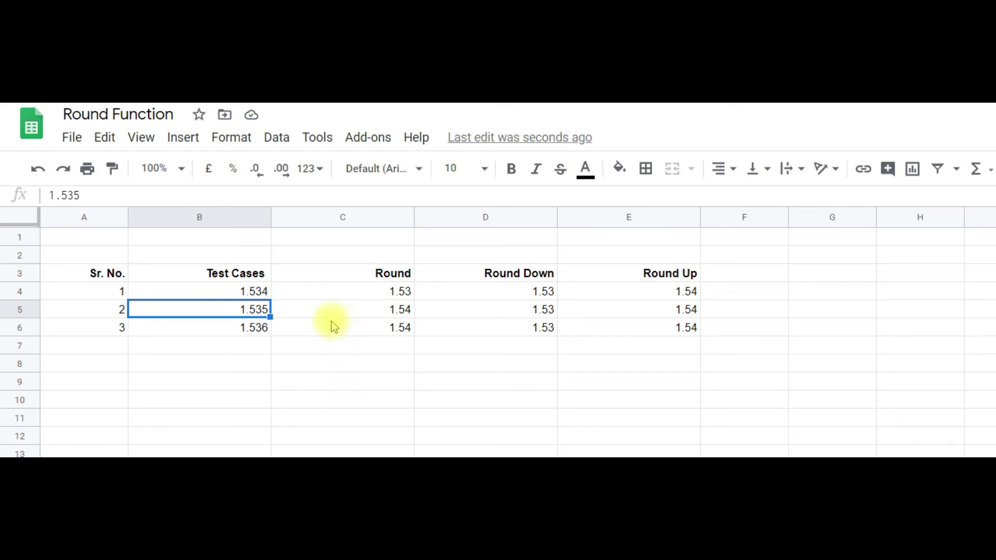
# Compare the Round column with the Round Down column and review the ROUNDDOWN formulas in D4 to D6.
pyautogui.click(488, 278)
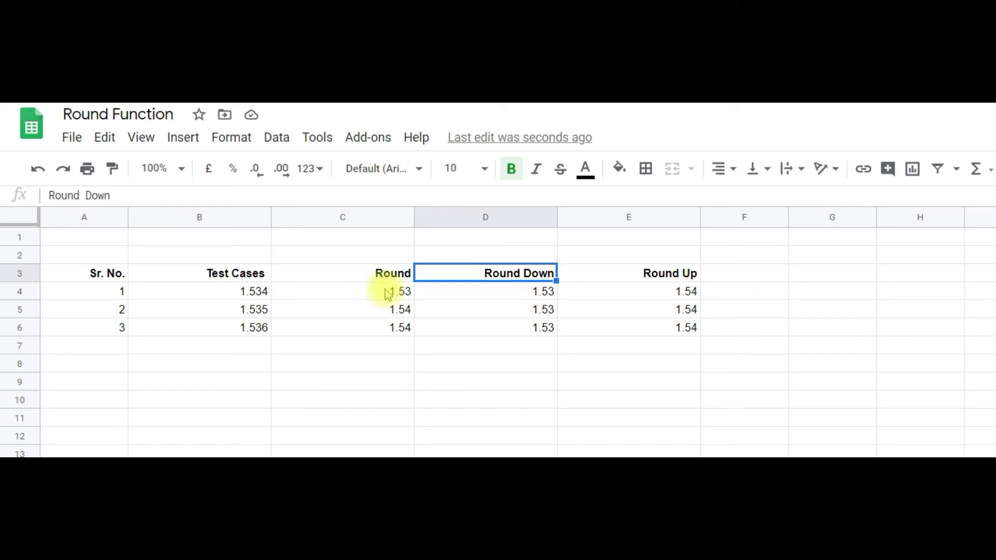
pyautogui.moveTo(367, 272); pyautogui.dragTo(374, 353)
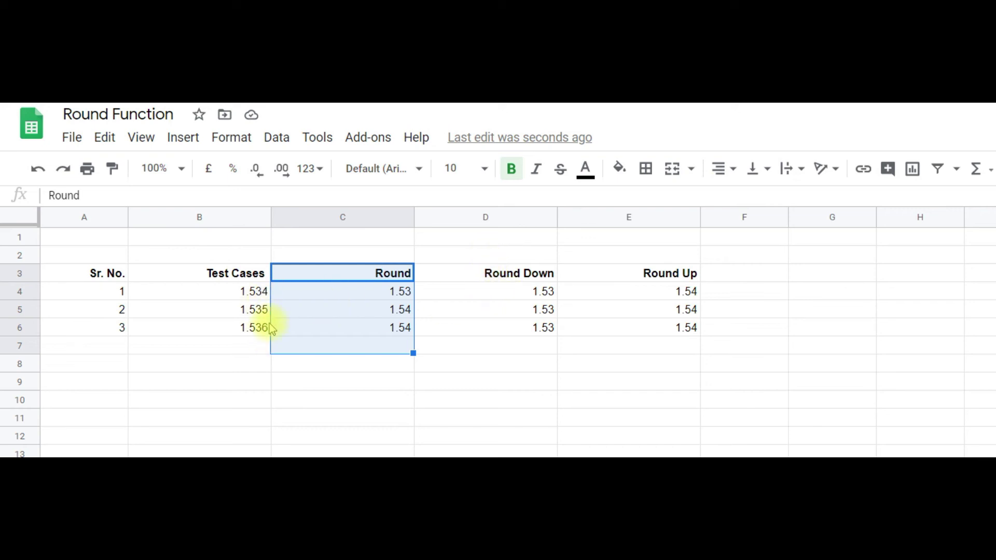
pyautogui.click(517, 315)
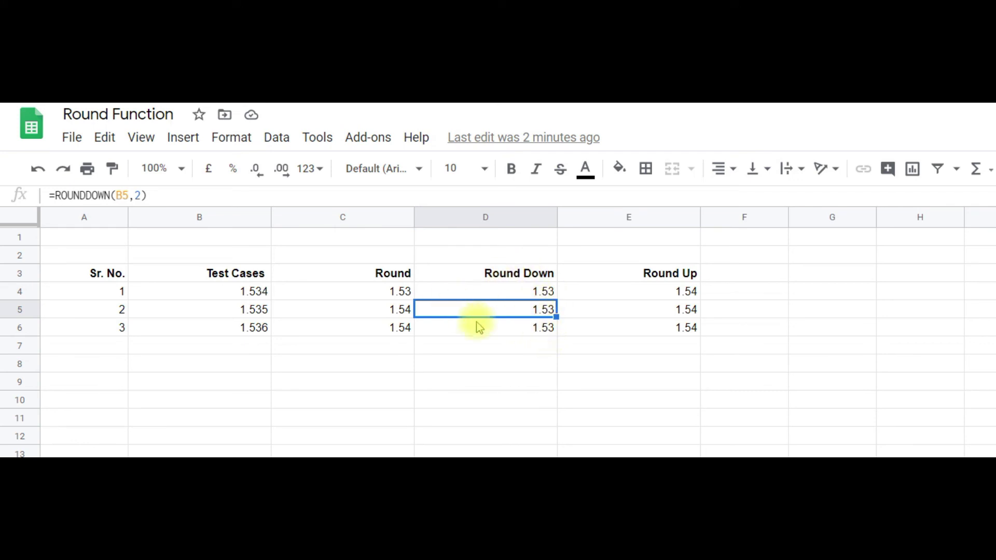
pyautogui.click(484, 335)
pyautogui.click(490, 294)
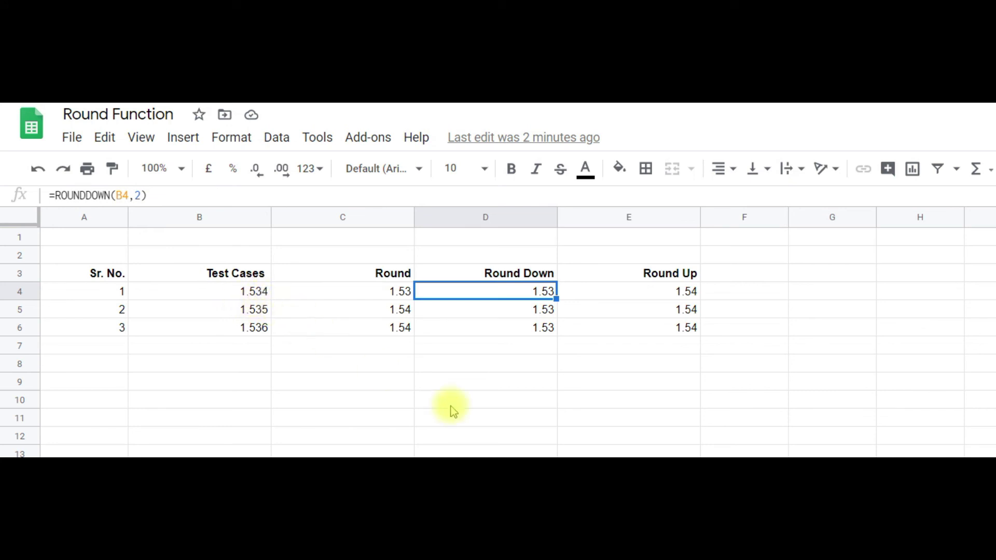
# Enter the formula =rounddown(1.534,2) in cell D10.
pyautogui.click(528, 400)
pyautogui.write('=rounddown(')
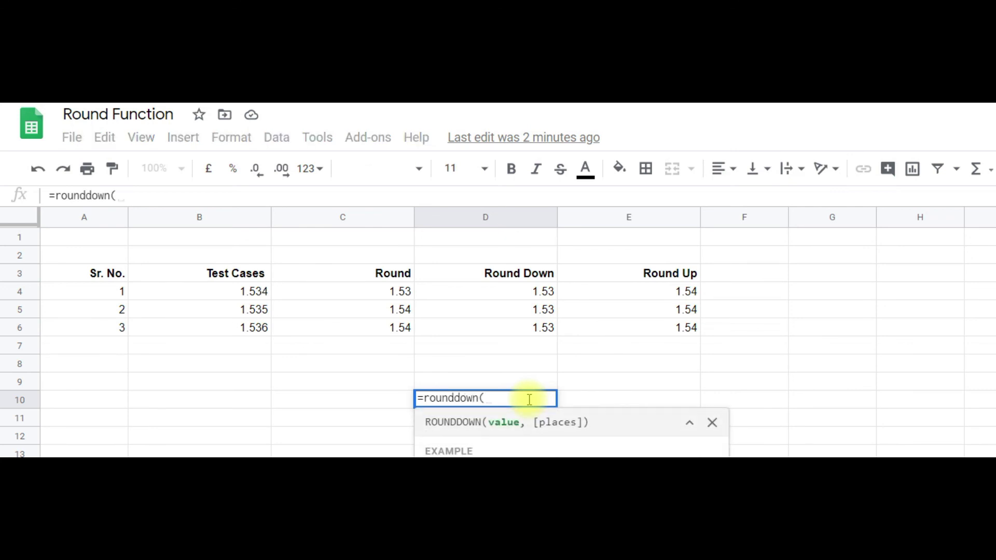
pyautogui.write('1.5')
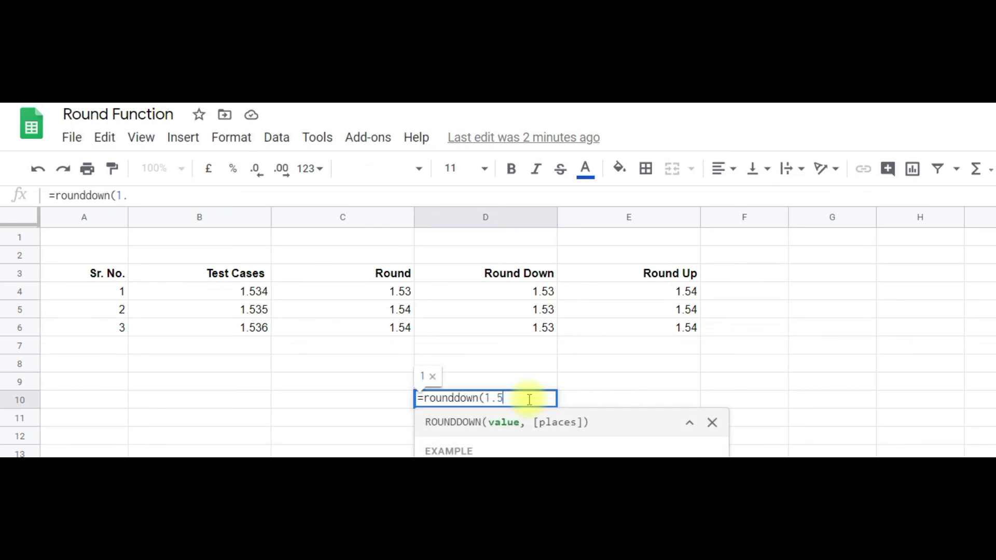
pyautogui.write('34')
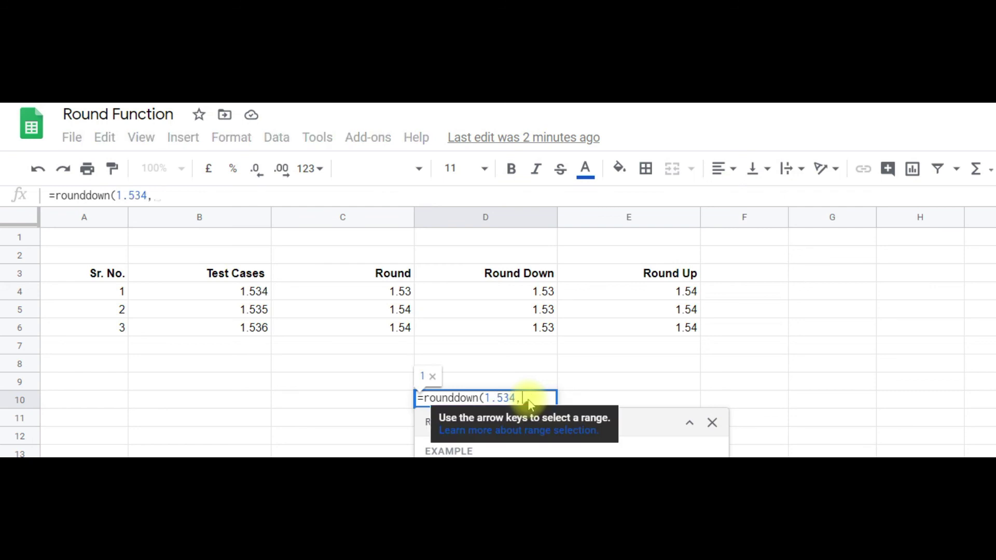
pyautogui.write(',2')
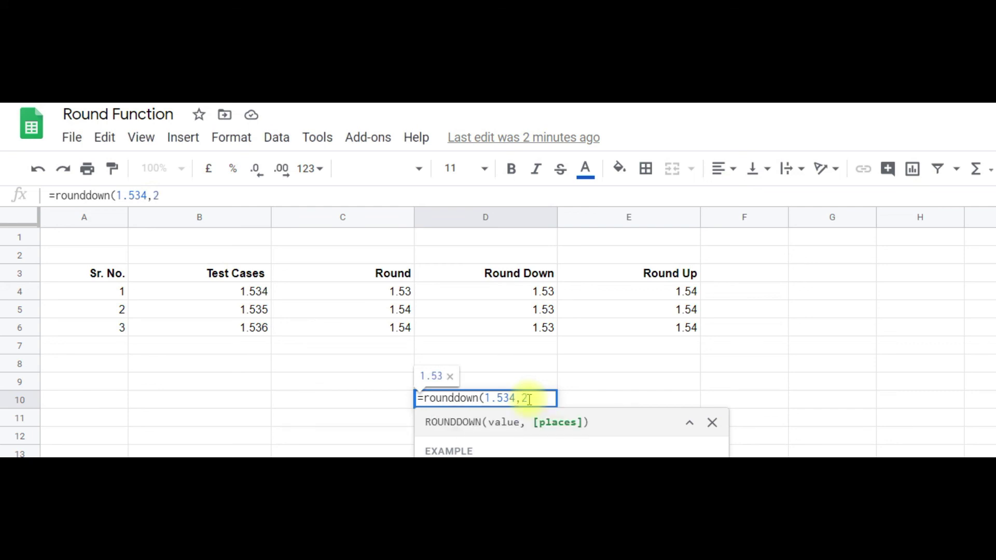
pyautogui.write(')')
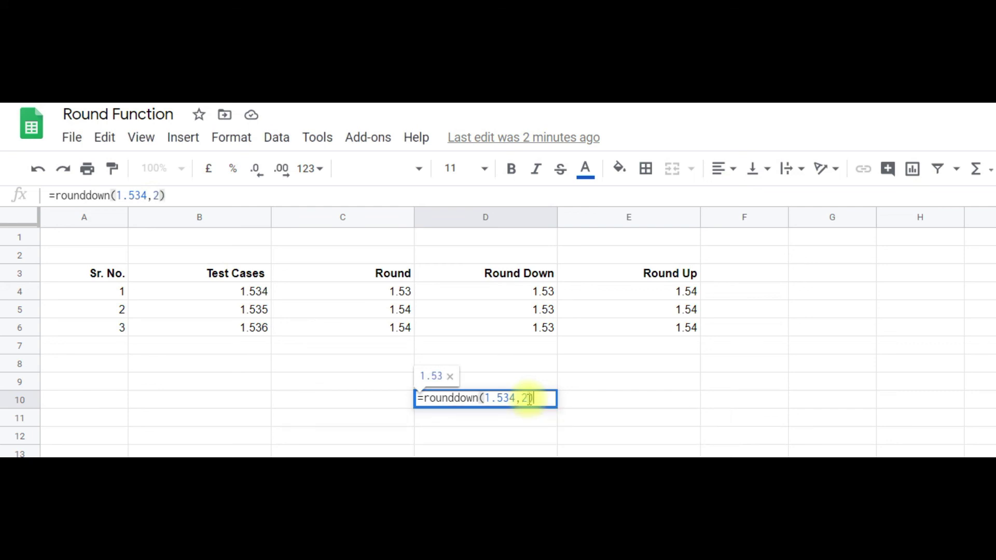
pyautogui.press('Return')
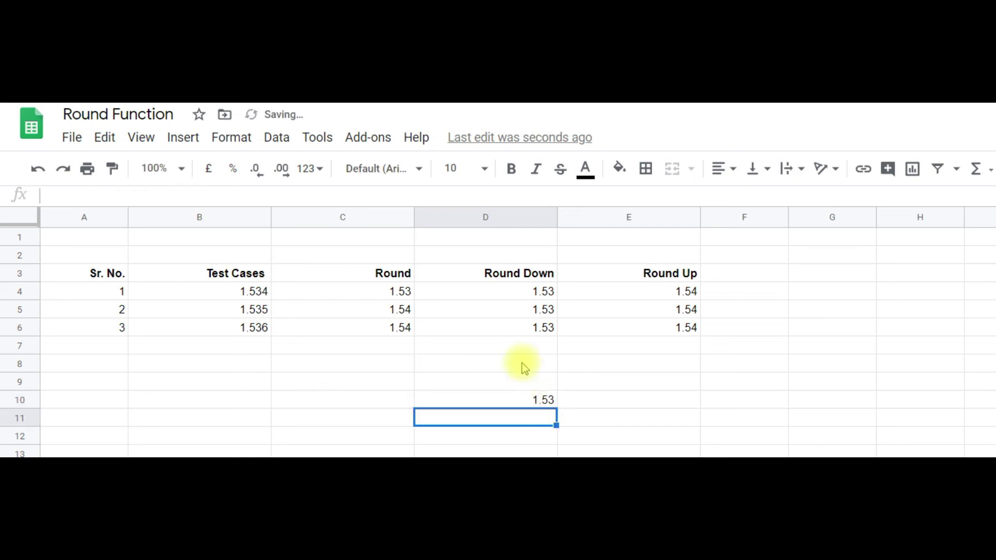
# Change the value in the D10 ROUNDDOWN formula to 1.537, keeping two decimal places, and check the cell's result.
pyautogui.click(520, 394)
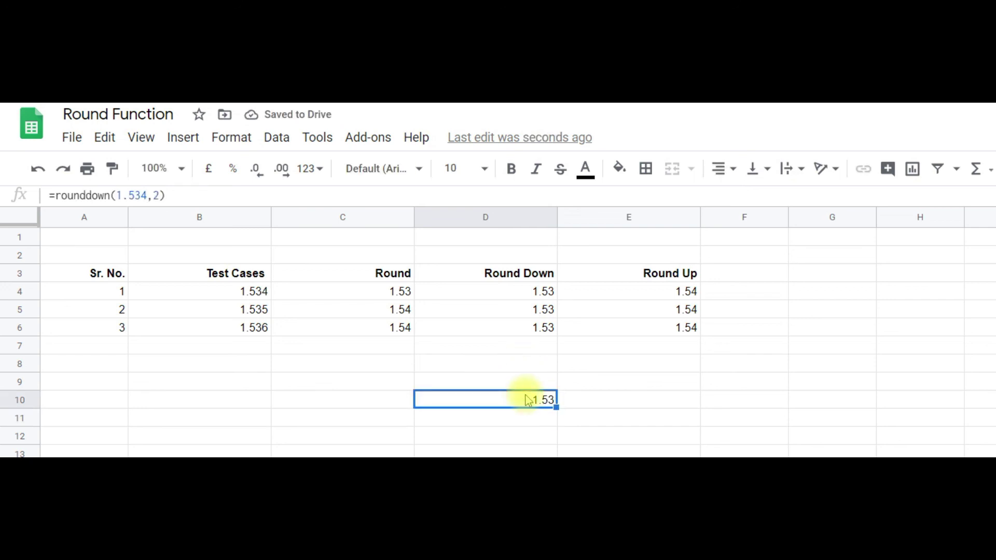
pyautogui.click(145, 196)
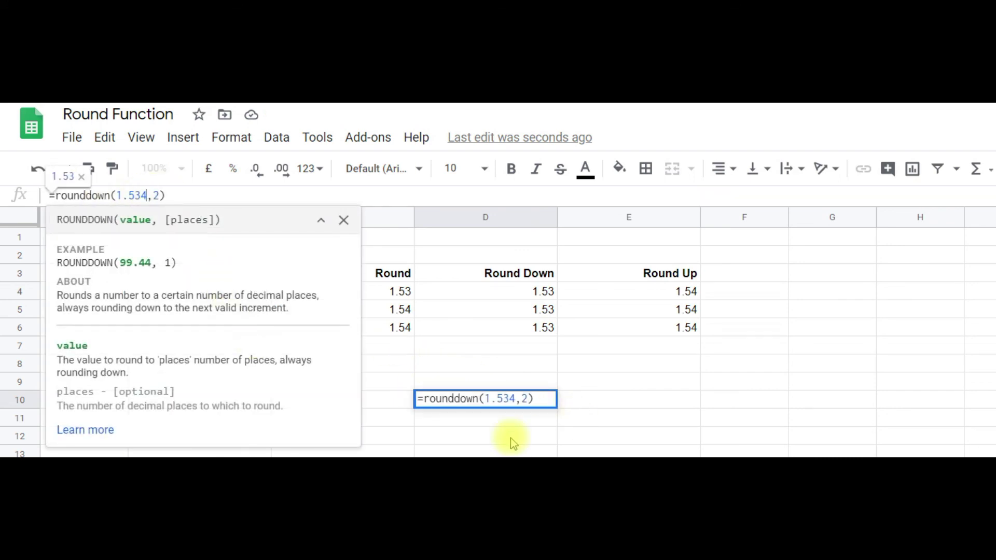
pyautogui.press('BackSpace')
pyautogui.write('7')
pyautogui.press('Return')
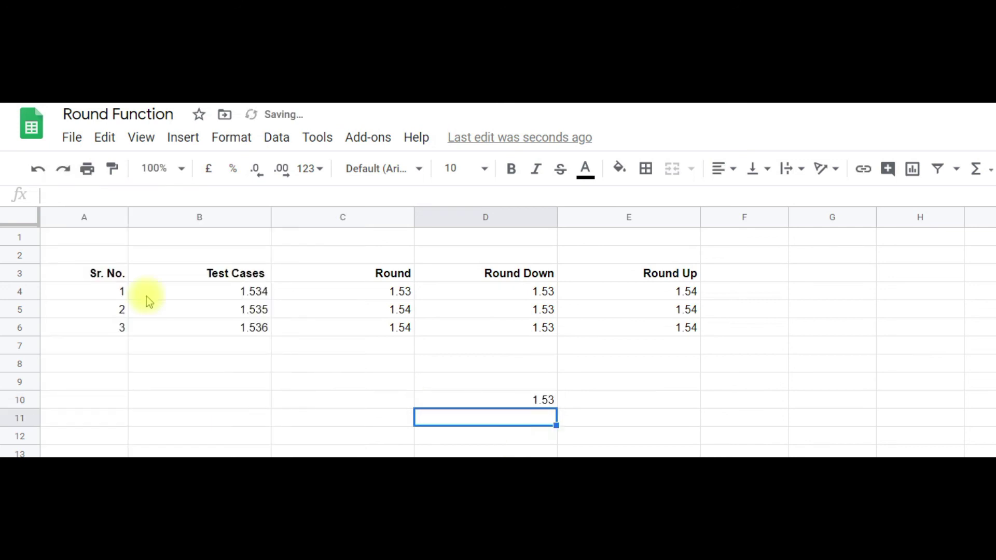
pyautogui.moveTo(468, 380); pyautogui.dragTo(526, 409)
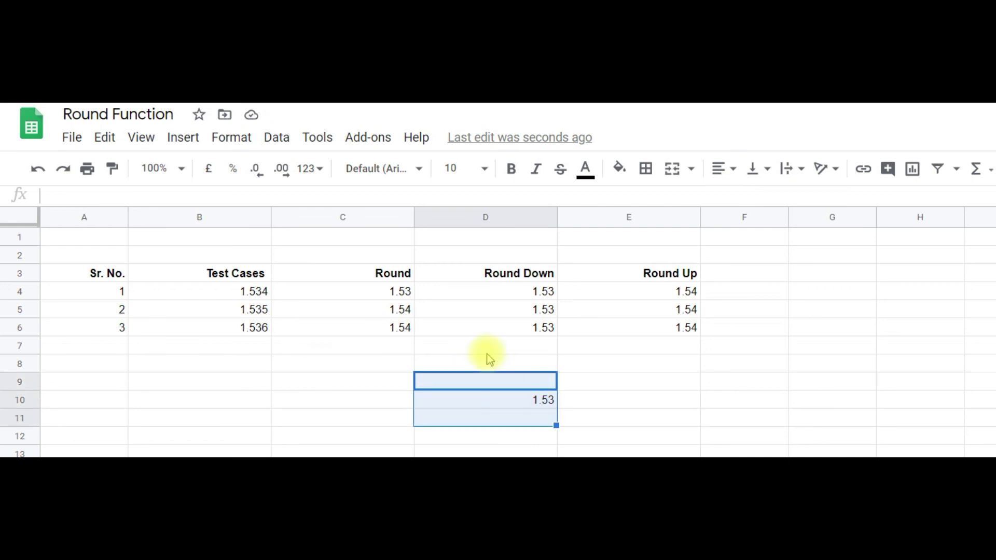
pyautogui.moveTo(485, 357); pyautogui.dragTo(513, 416)
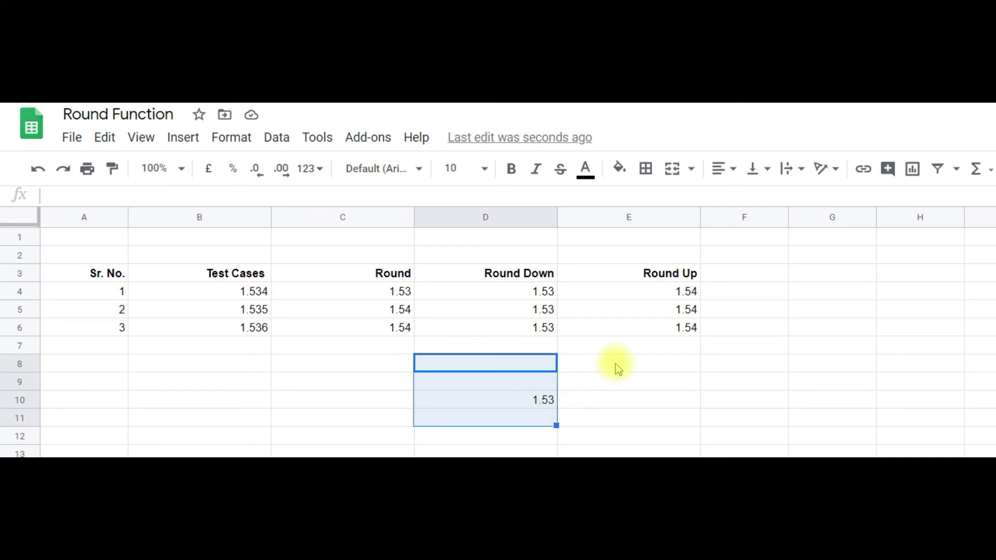
# Inspect the Round Up column's ROUNDUP formula in E4, leaving the formula as it is.
pyautogui.click(605, 276)
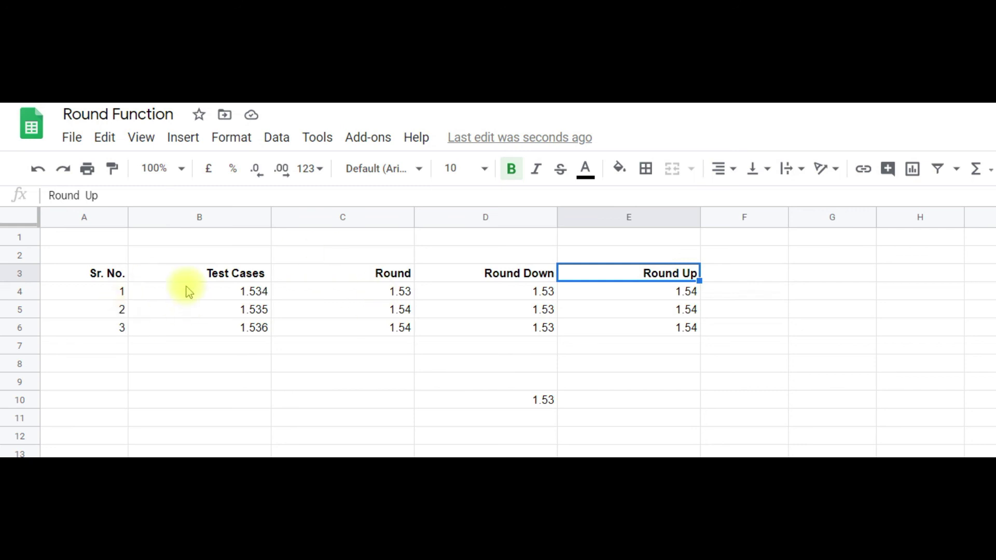
pyautogui.click(672, 294)
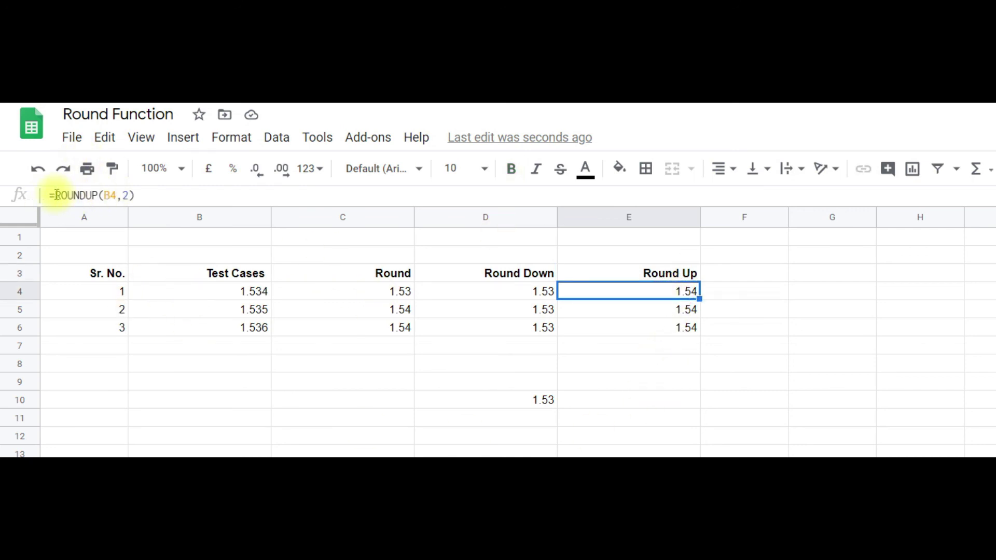
pyautogui.moveTo(58, 195); pyautogui.dragTo(97, 195)
pyautogui.click(657, 380)
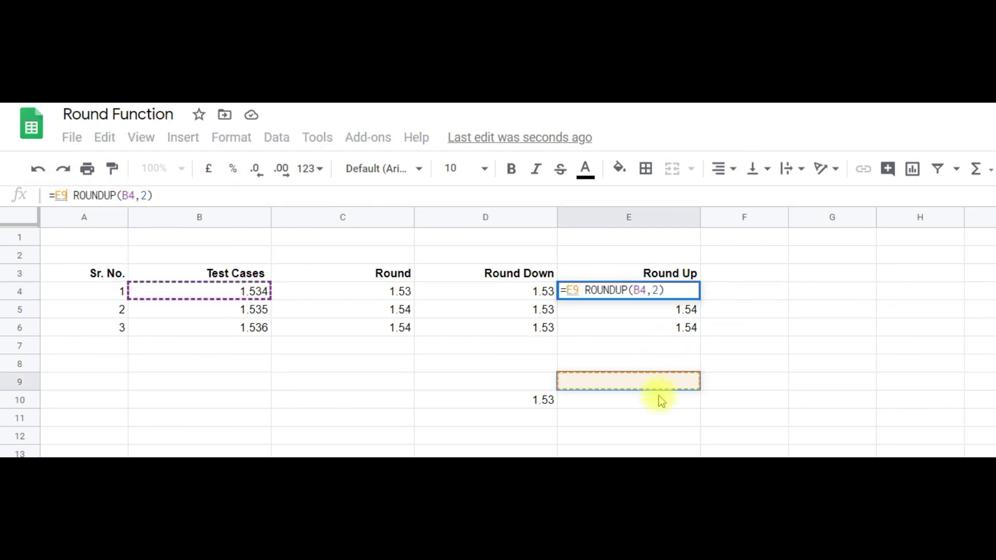
pyautogui.press('Escape')
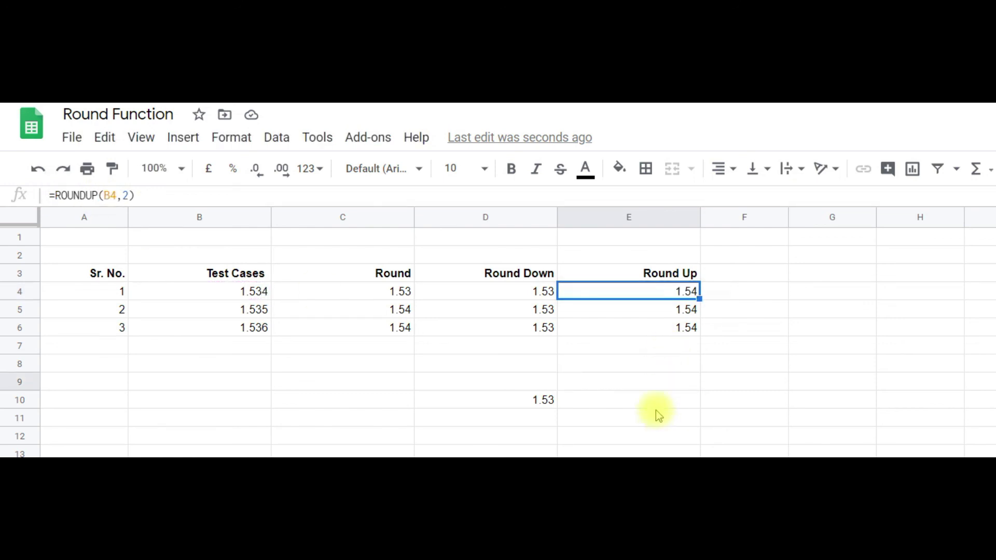
pyautogui.click(655, 407)
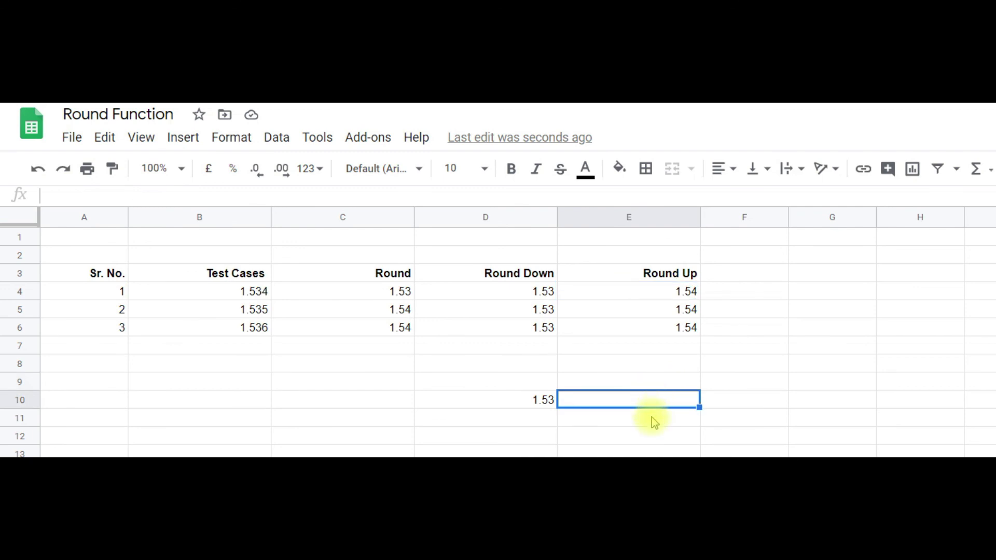
pyautogui.click(681, 293)
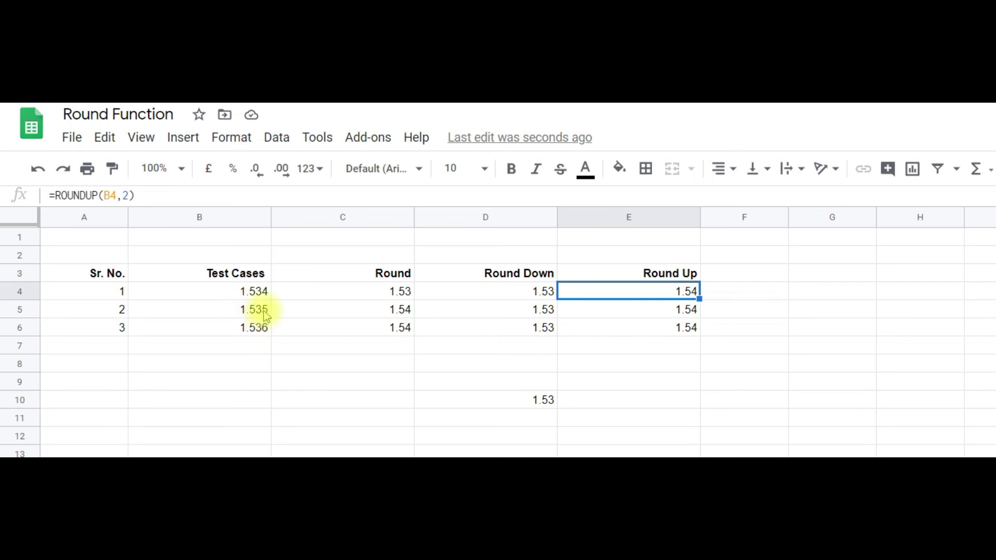
pyautogui.click(649, 395)
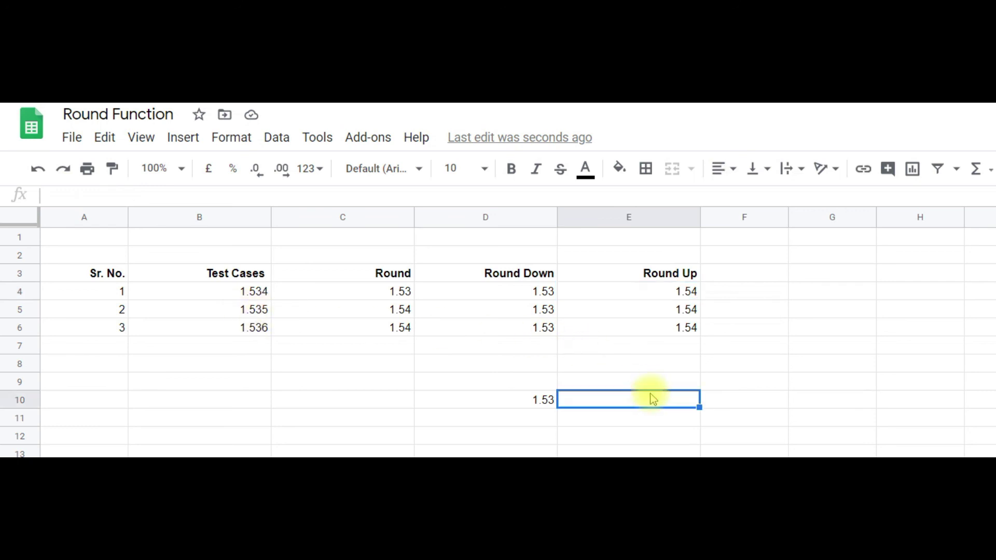
pyautogui.write('=')
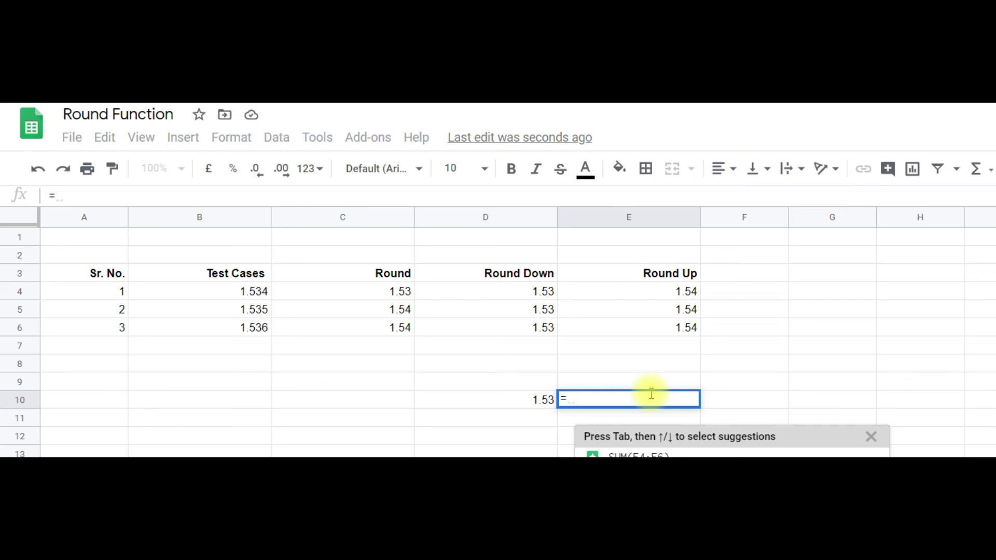
pyautogui.press('BackSpace')
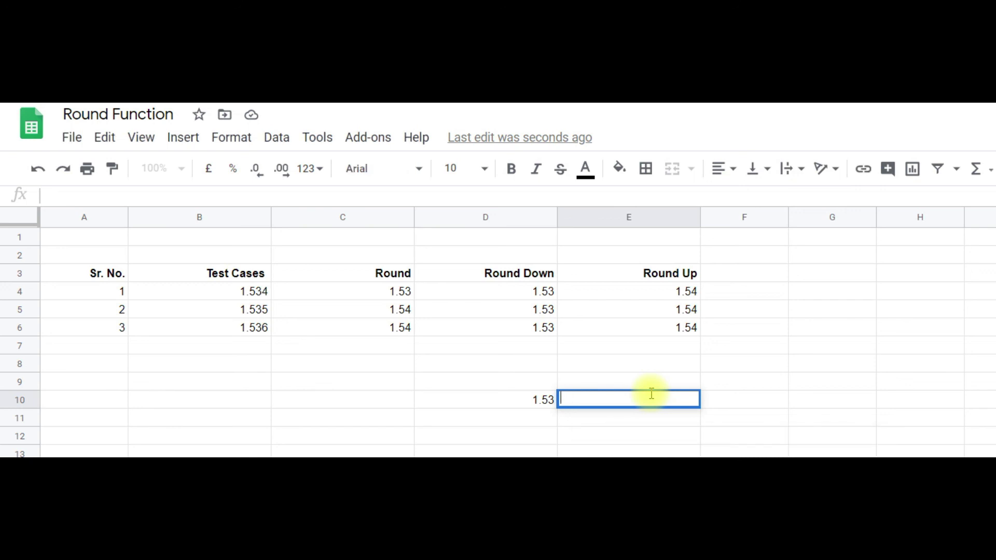
# Compare each test case in B4 to B6 with its ROUNDUP result in E4 to E6.
pyautogui.click(252, 291)
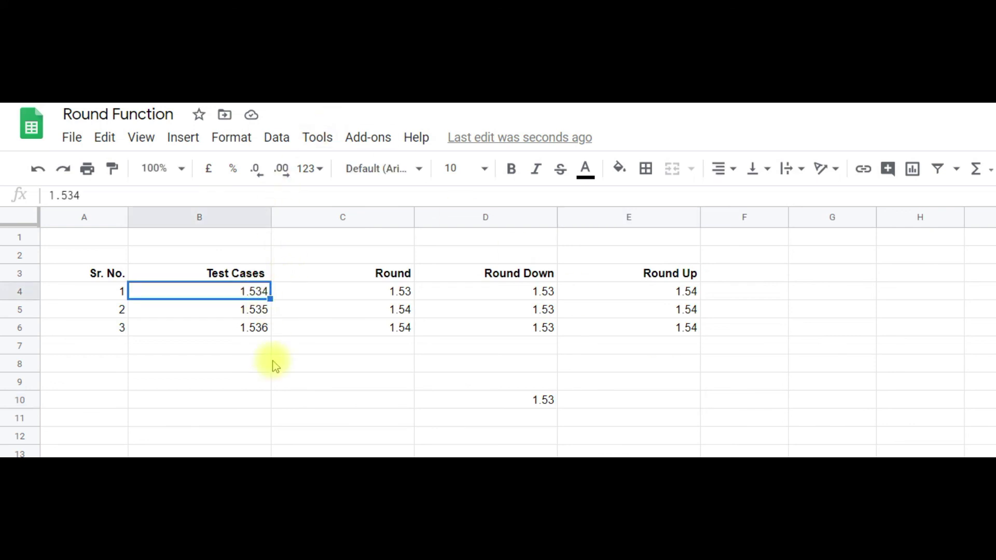
pyautogui.click(634, 296)
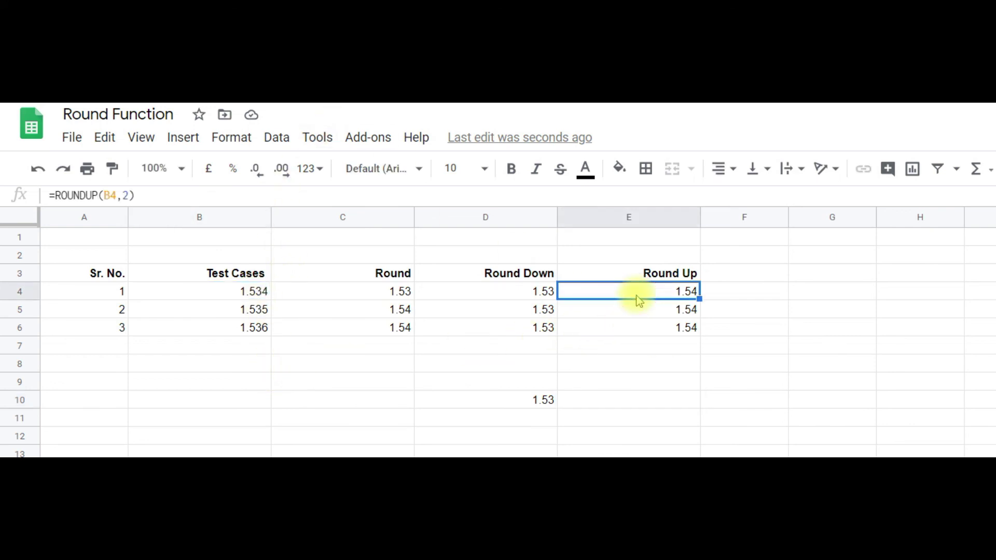
pyautogui.click(250, 311)
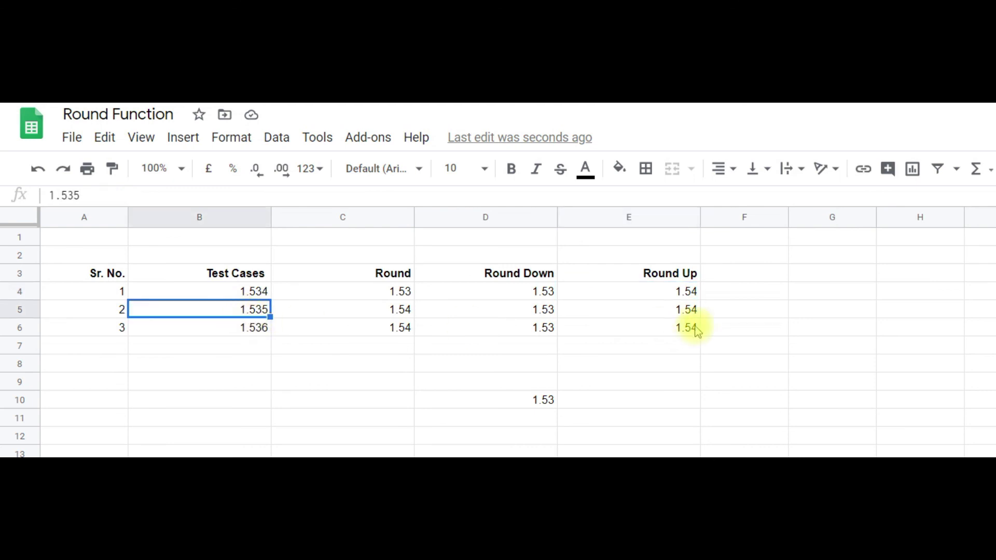
pyautogui.click(668, 313)
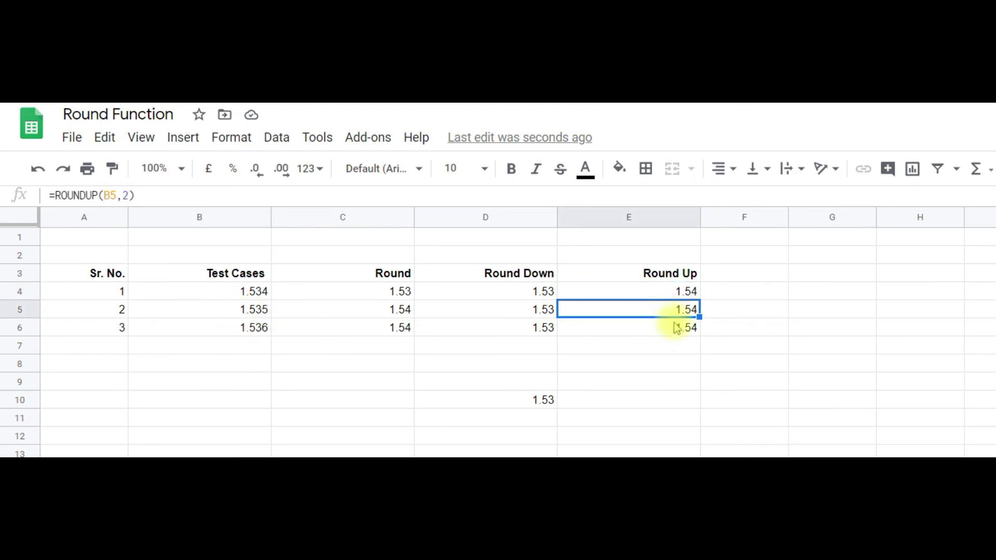
pyautogui.click(253, 329)
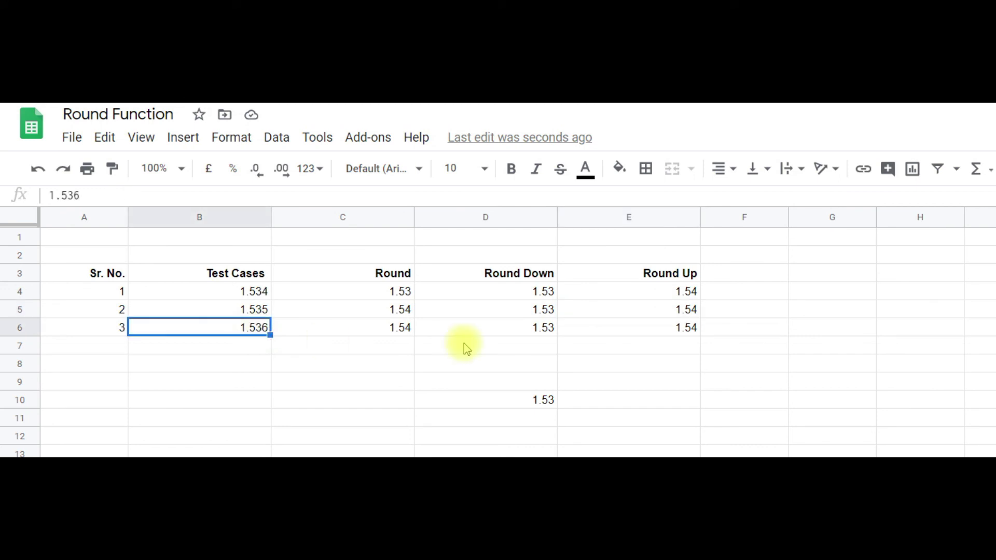
pyautogui.click(686, 332)
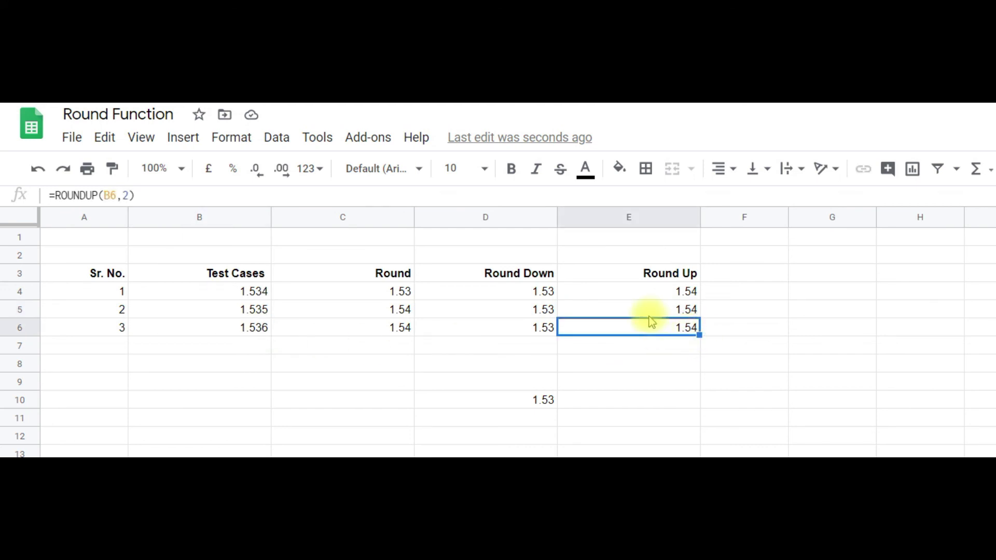
pyautogui.click(682, 343)
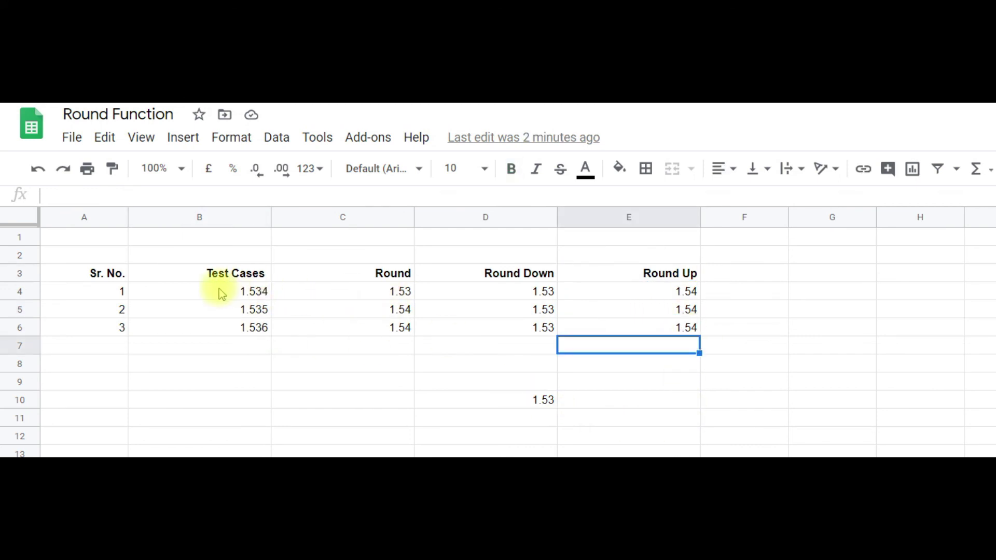